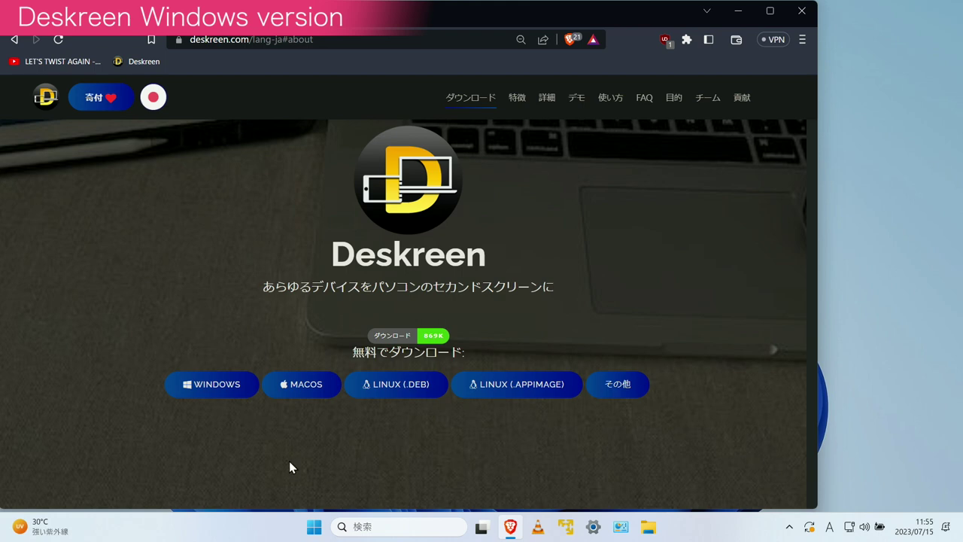
Step: Download the Windows installer Deskreen.Setup.2.0.4 into the Linux-iso folder and run it
left_click(204, 395)
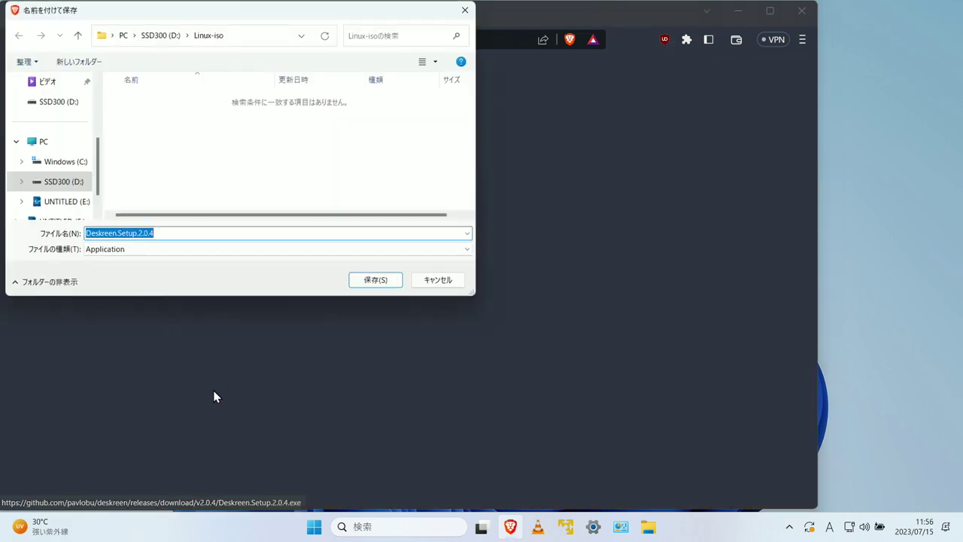
left_click(378, 279)
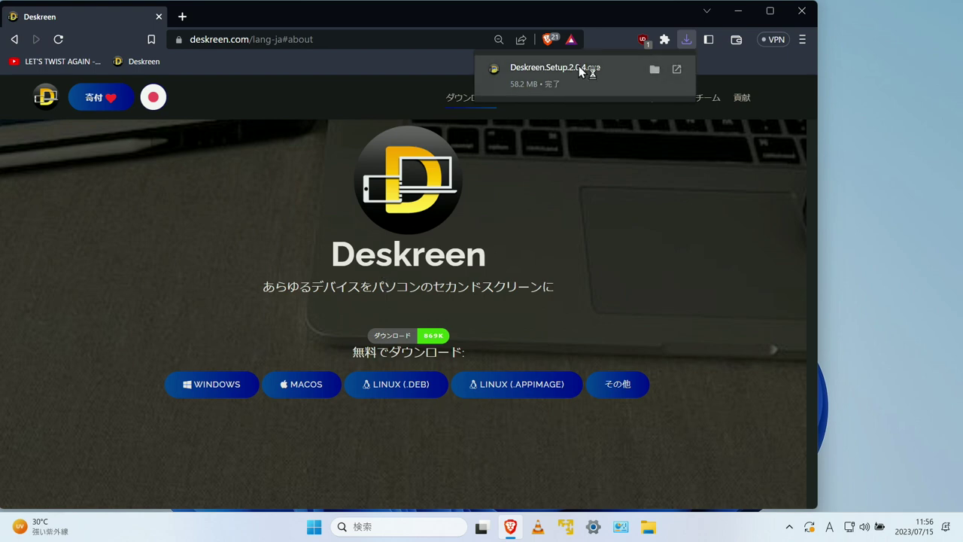
left_click(578, 67)
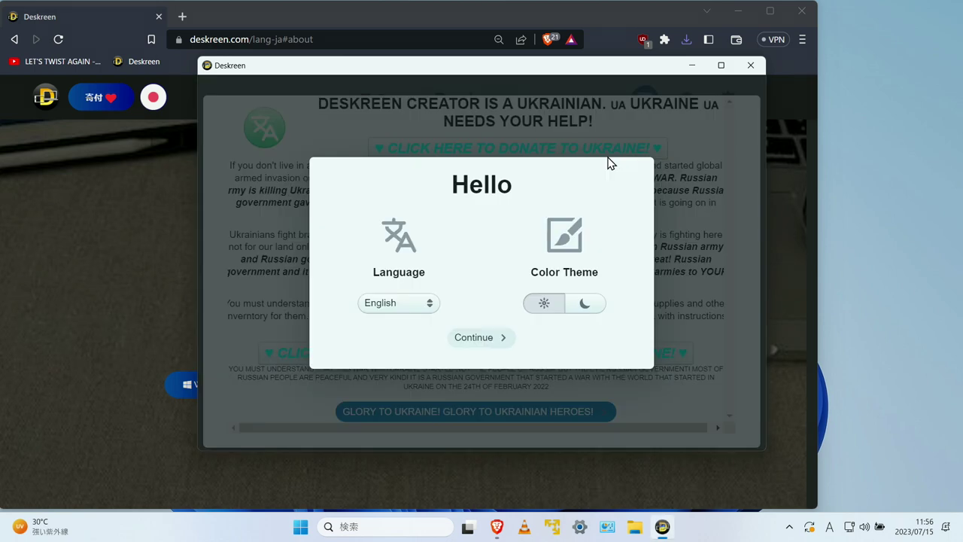
Step: Set Deskreen's language to 日本語 with the dark color theme, continue past the donation notice, and close the browser
left_click(428, 303)
left_click(380, 496)
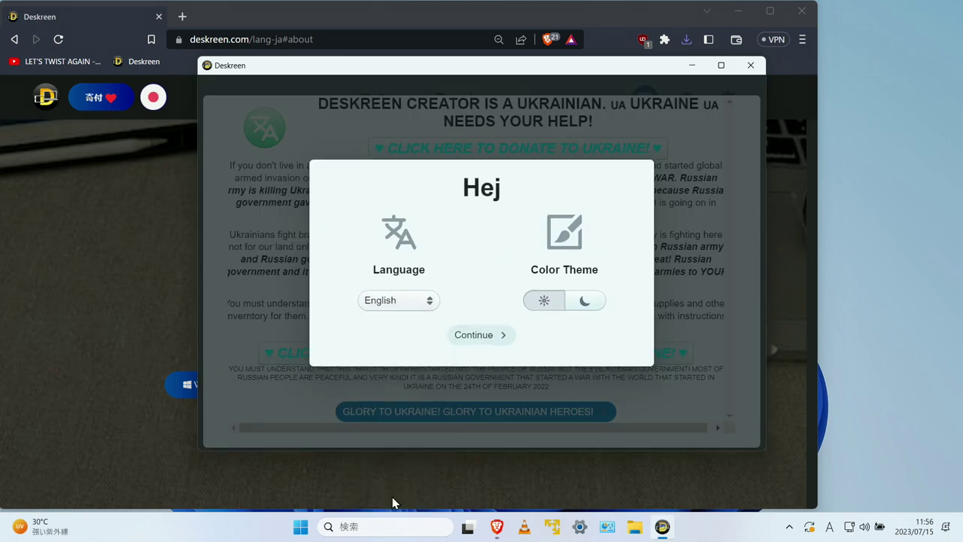
left_click(584, 300)
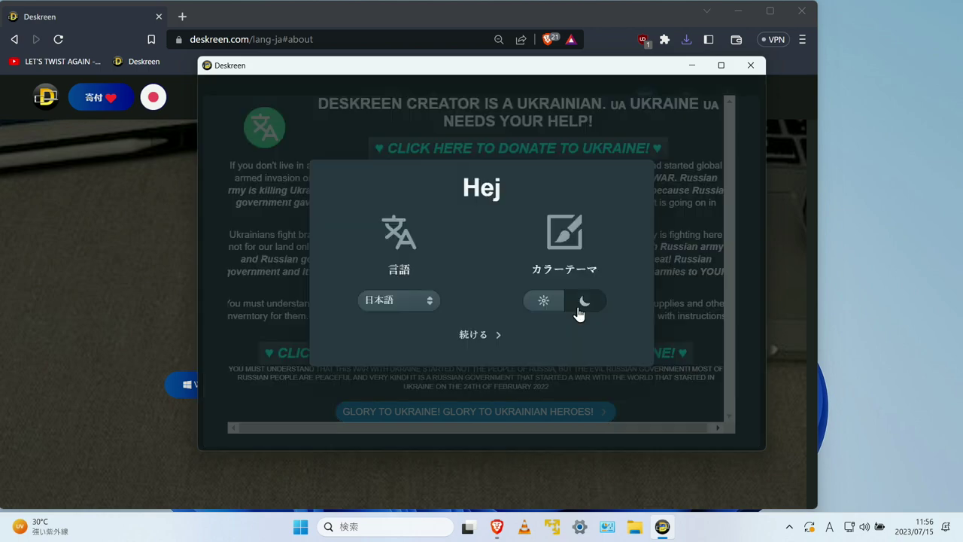
left_click(475, 335)
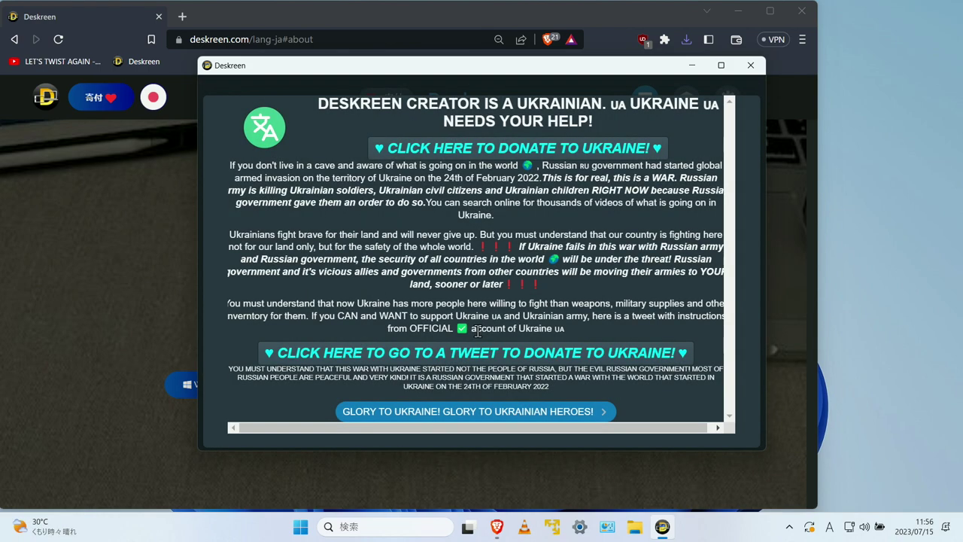
left_click(473, 411)
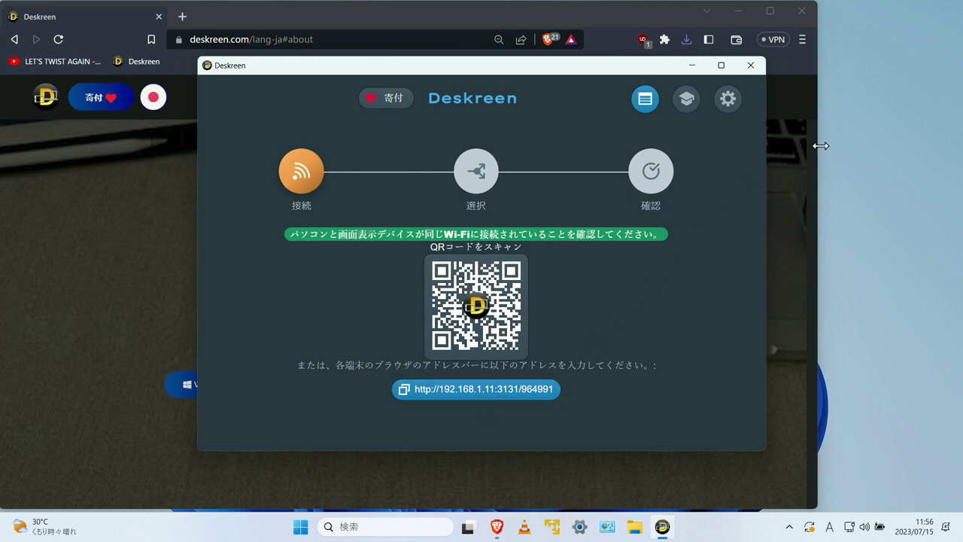
left_click(802, 11)
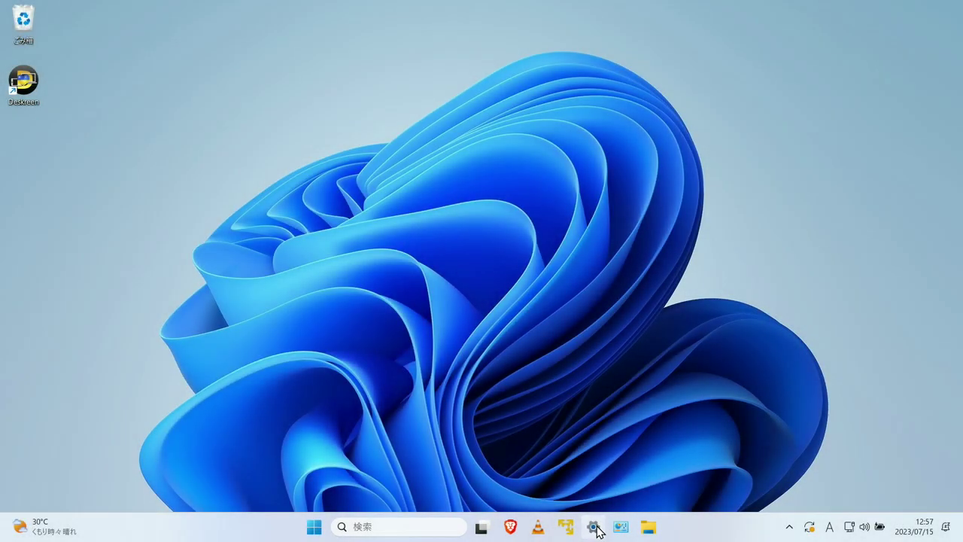
Step: Open the list of apps allowed through the Windows Defender firewall from the Windows privacy and security settings
left_click(595, 527)
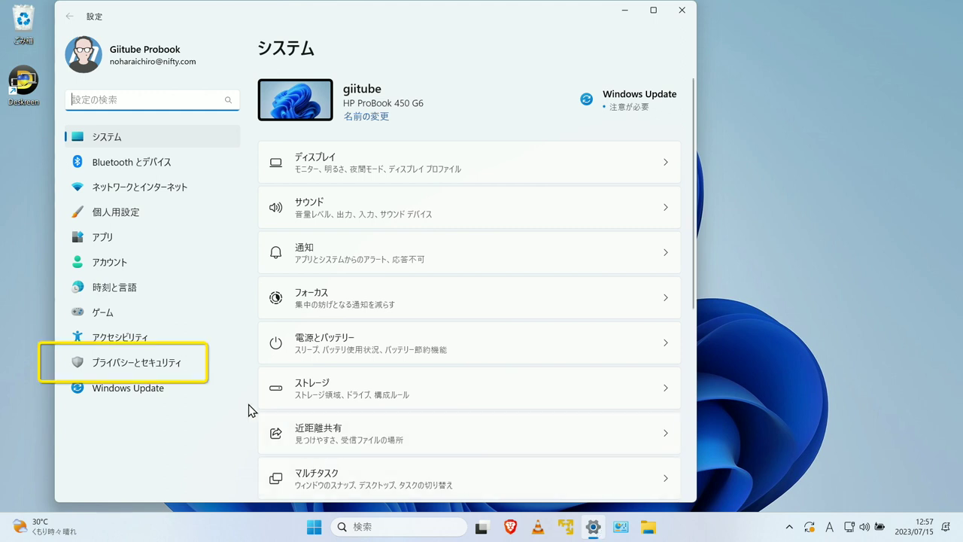
left_click(144, 364)
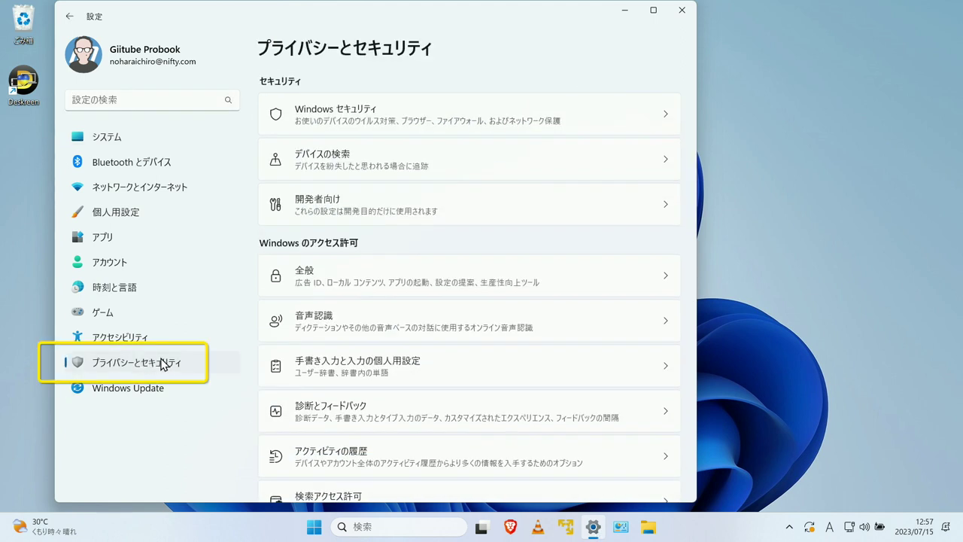
left_click(376, 113)
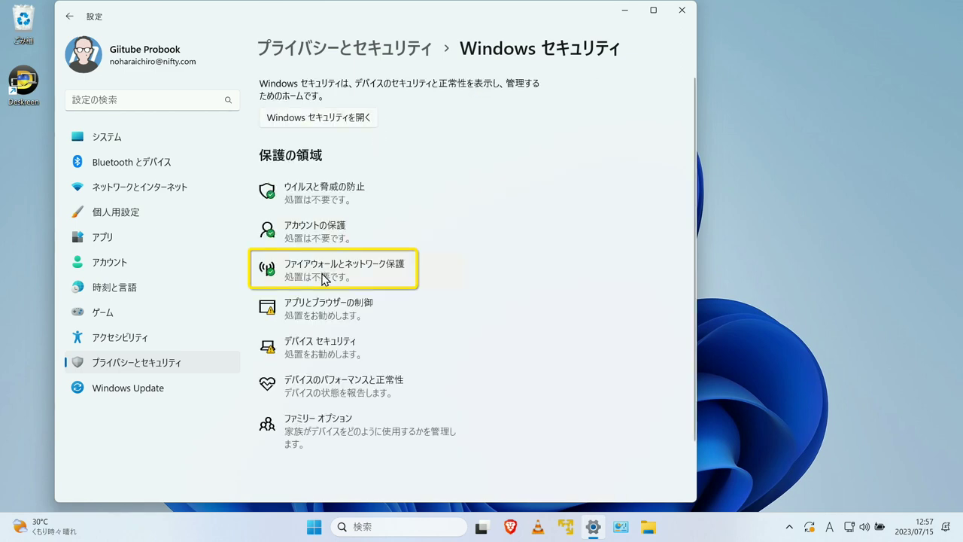
left_click(317, 270)
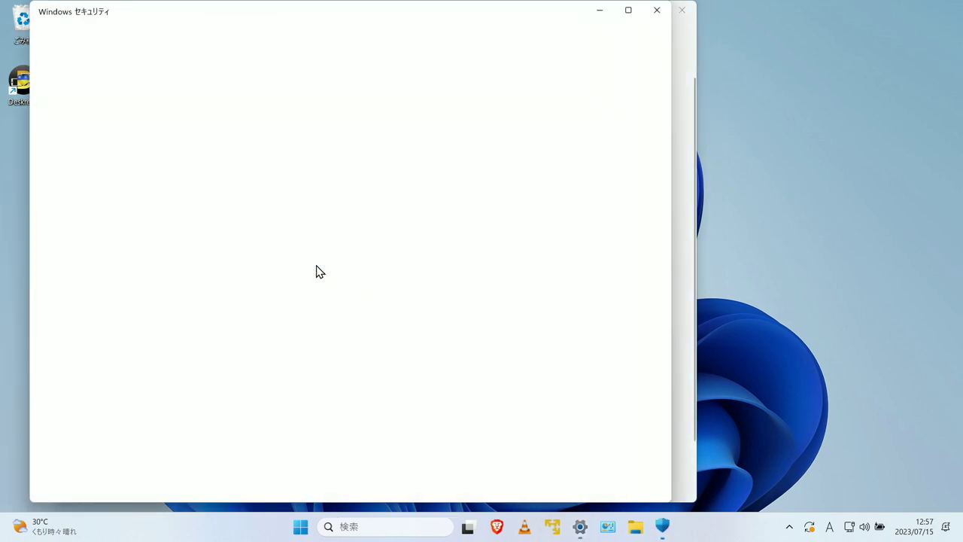
scroll(317, 271, "down", 1)
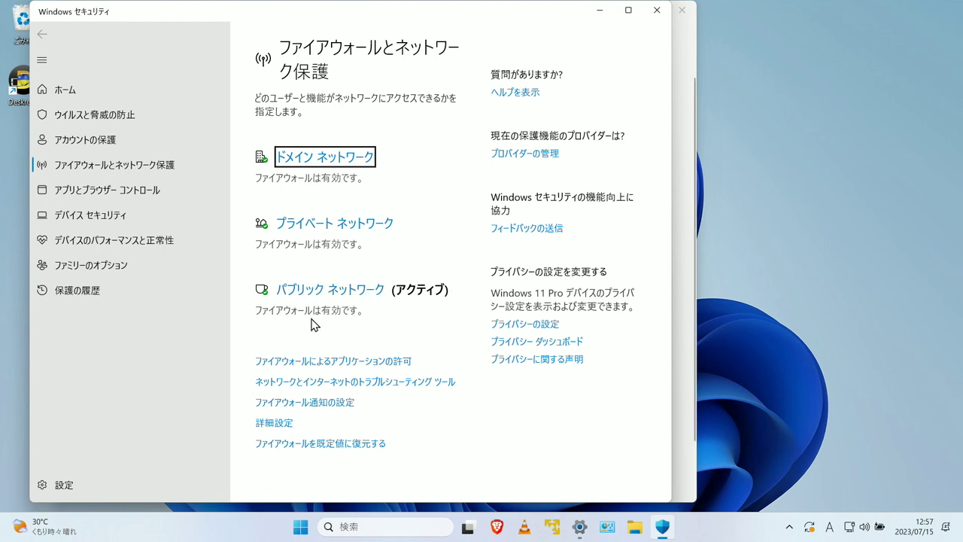
left_click(329, 363)
scroll(329, 276, "down", 5)
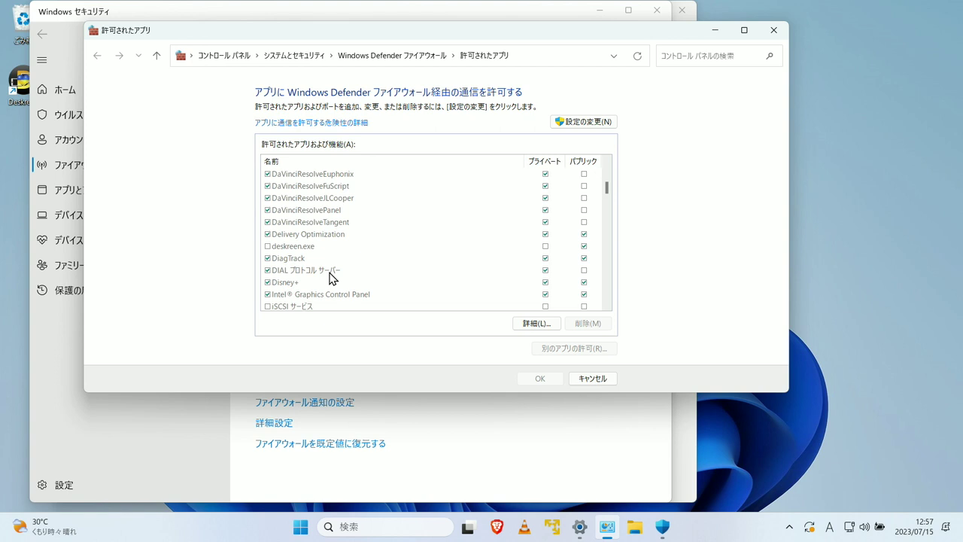
Step: Allow deskreen.exe through the firewall on private networks, apply the change, and close the security and settings windows
left_click(295, 247)
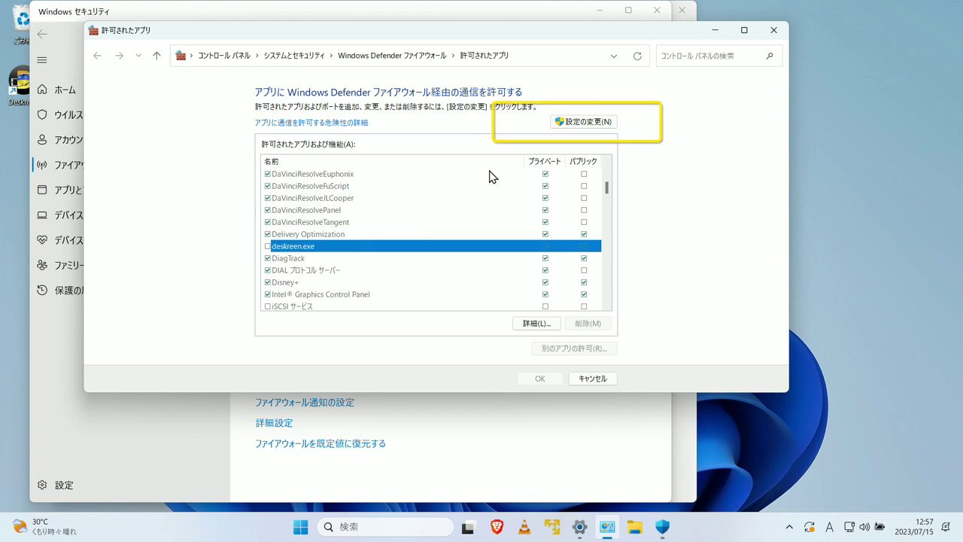
left_click(566, 124)
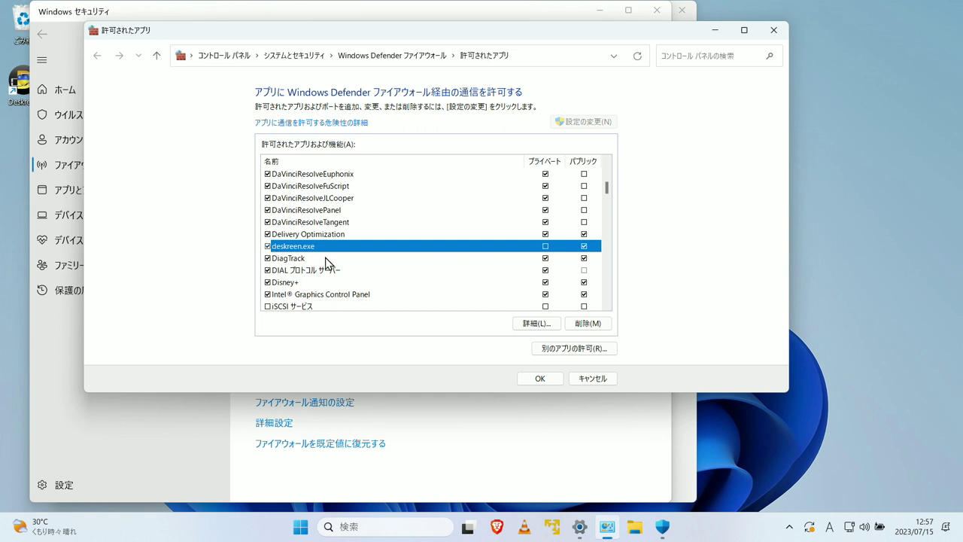
left_click(545, 246)
left_click(548, 381)
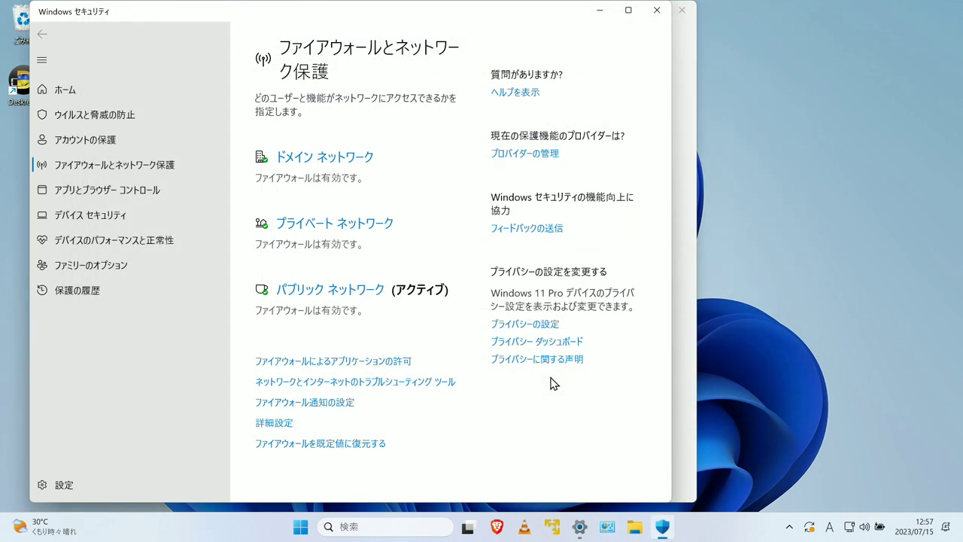
left_click(652, 20)
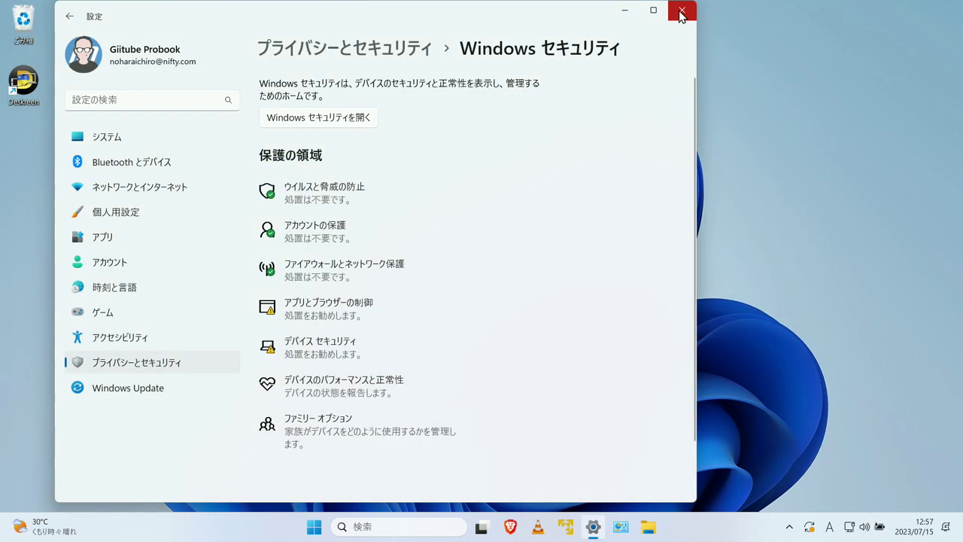
left_click(679, 12)
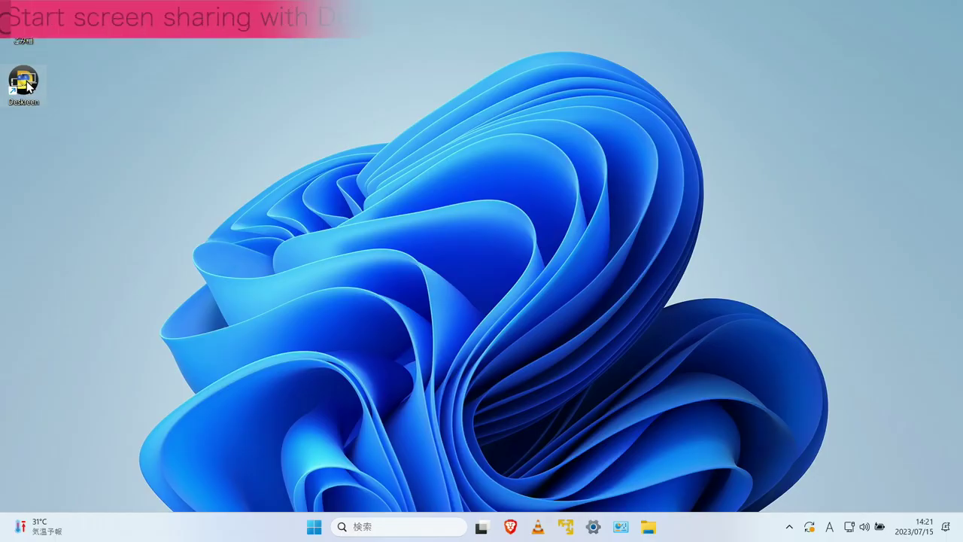
Step: Launch Deskreen past its donation notice and open its connection QR code link with the iPhone's camera
double_click(23, 81)
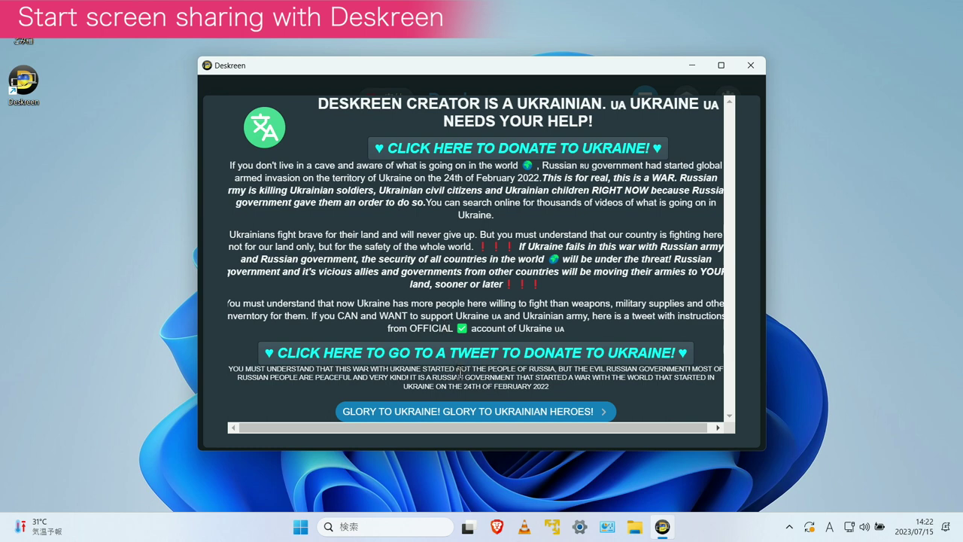
left_click(471, 412)
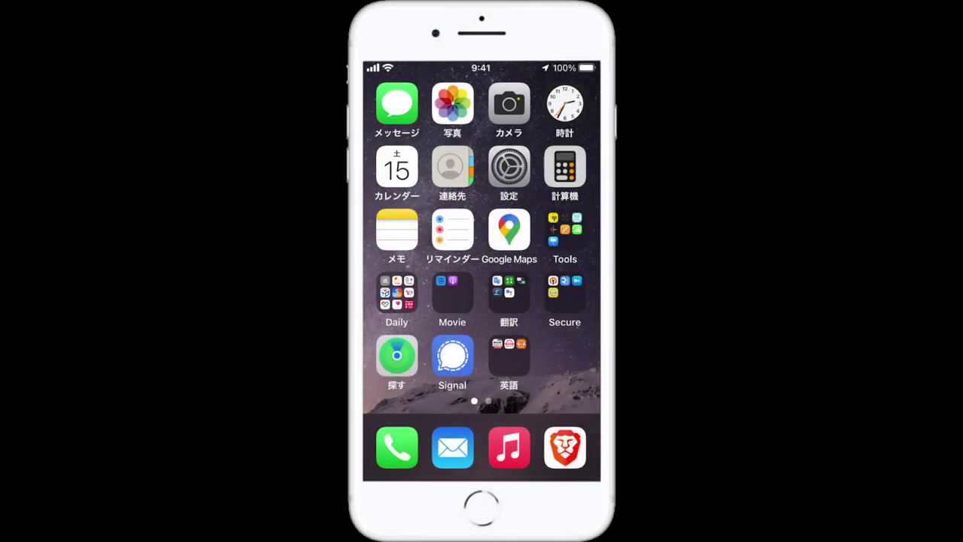
left_click(509, 103)
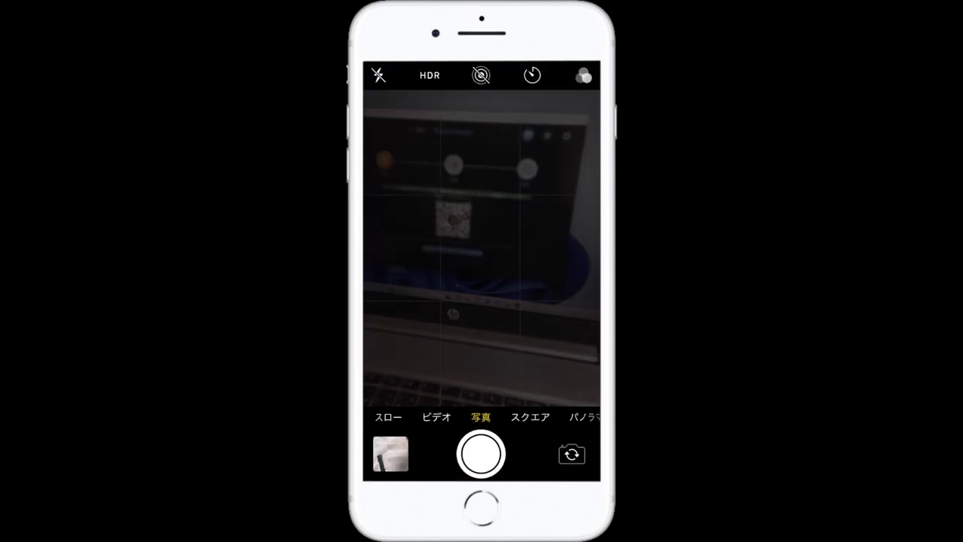
left_click(452, 88)
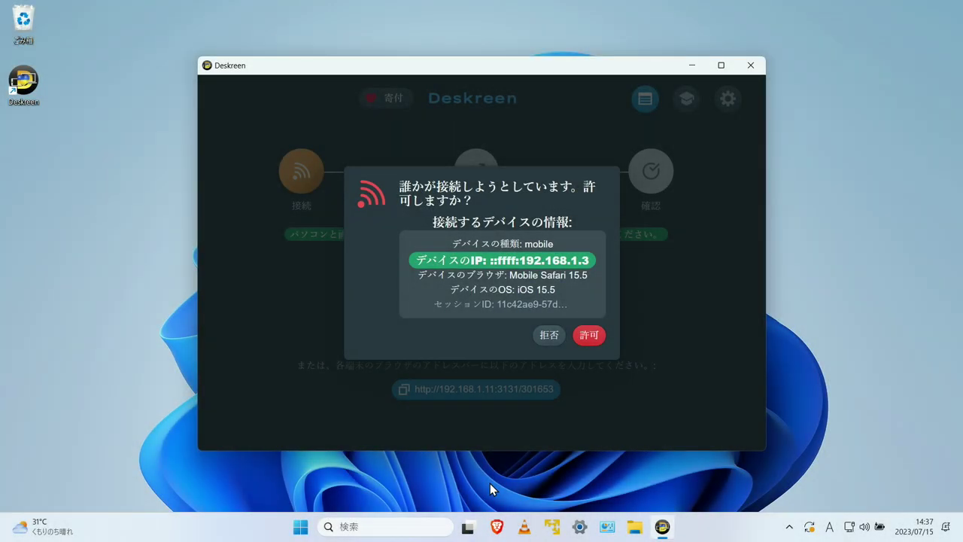
Step: Allow the mobile device's connection in Deskreen and confirm sharing the Entire Screen with it
left_click(586, 340)
left_click(586, 340)
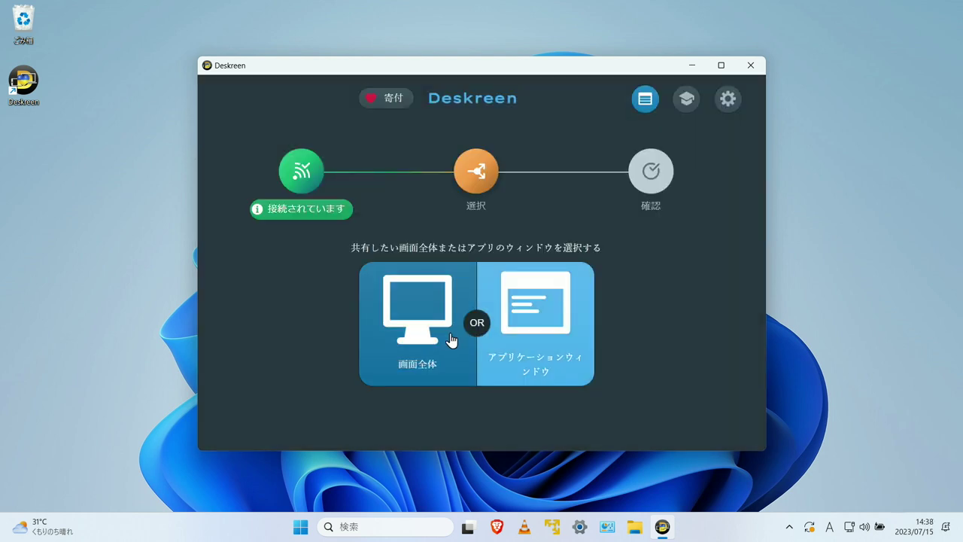
left_click(399, 344)
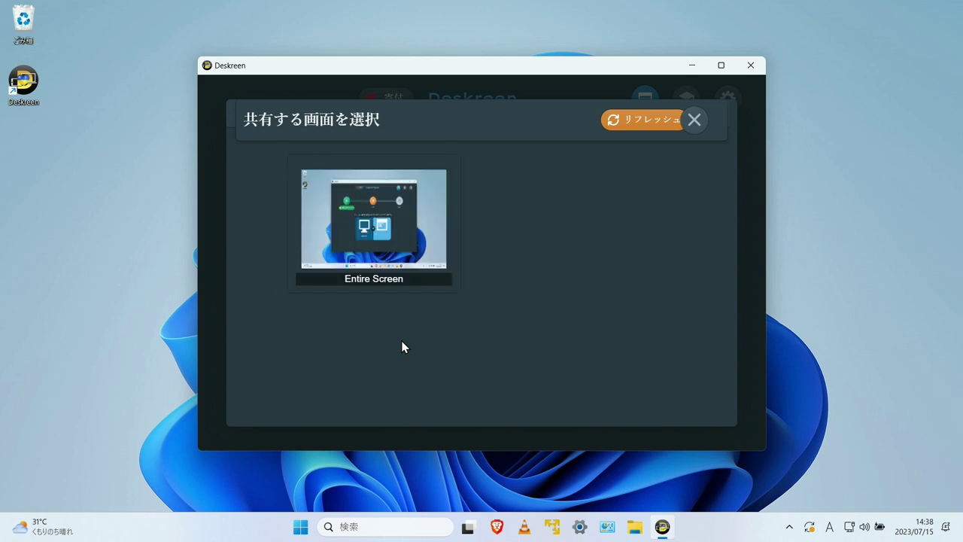
left_click(357, 232)
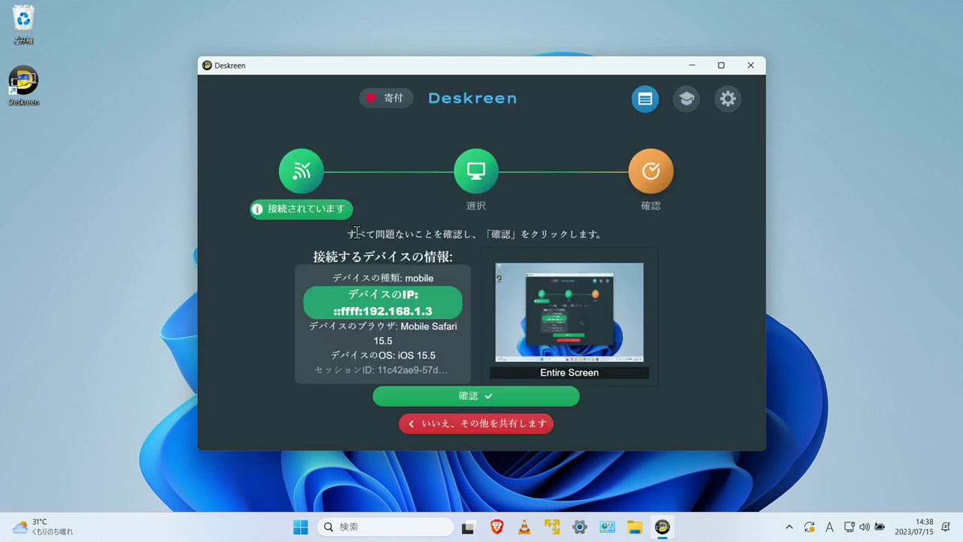
left_click(516, 395)
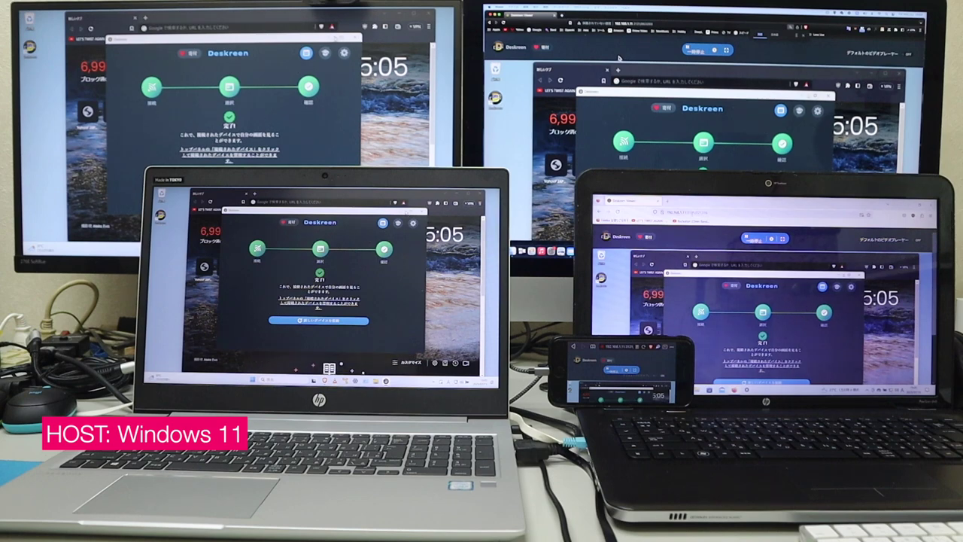
left_click(402, 216)
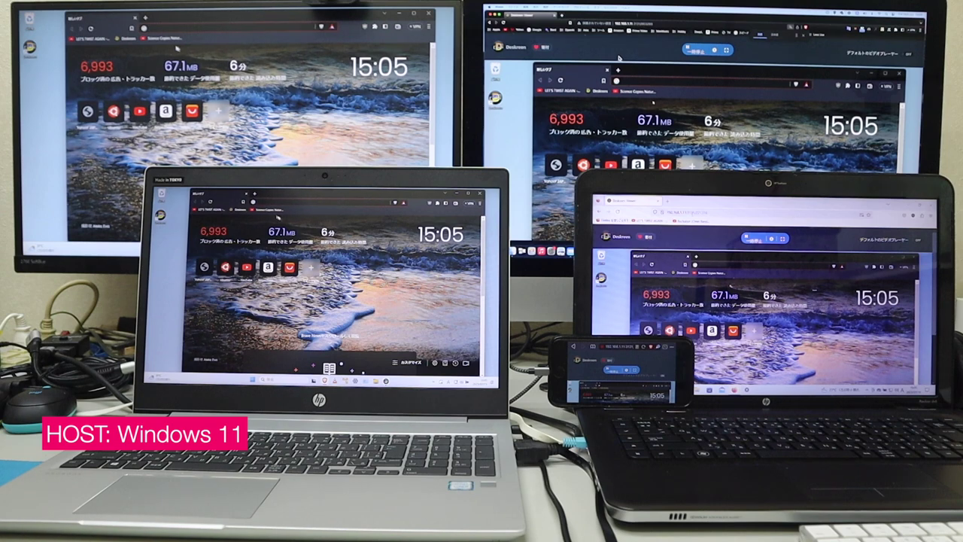
left_click(166, 39)
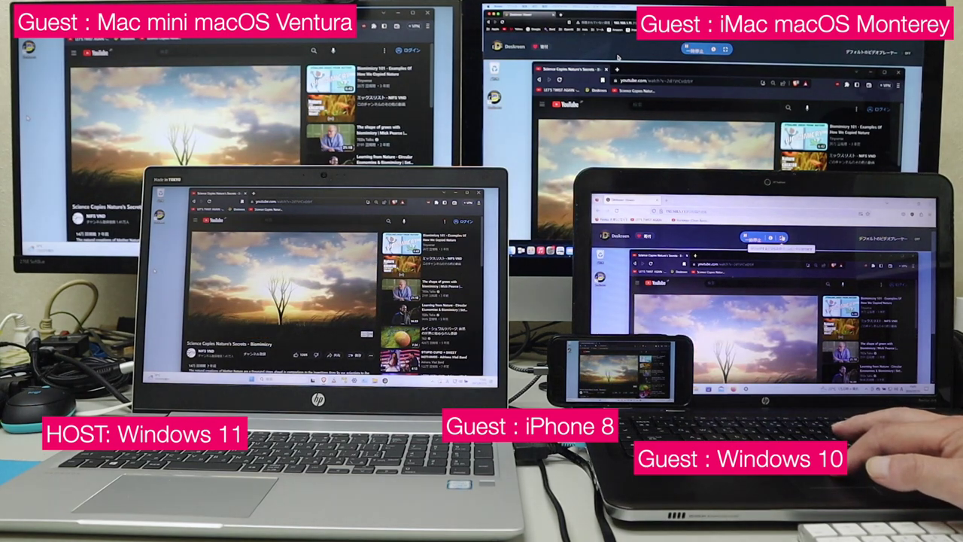
left_click(783, 238)
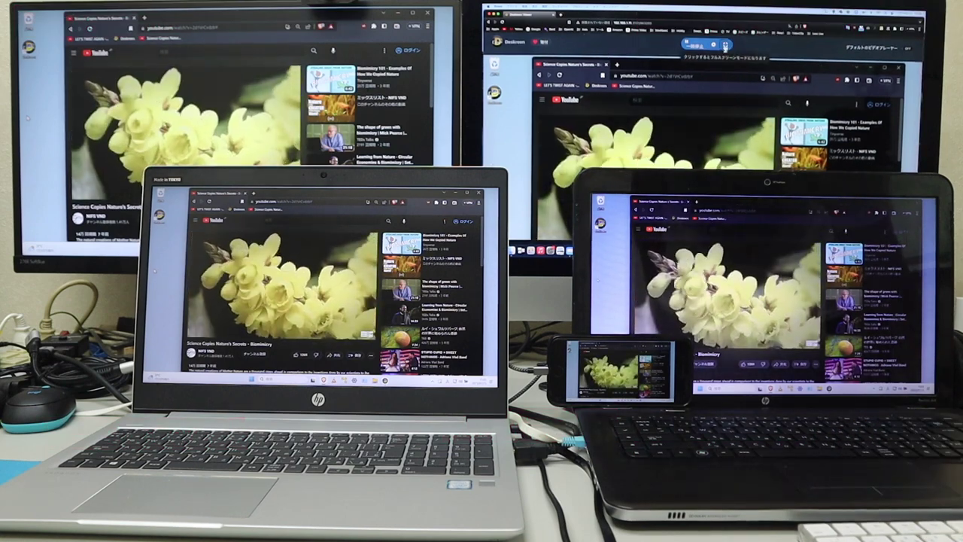
left_click(725, 45)
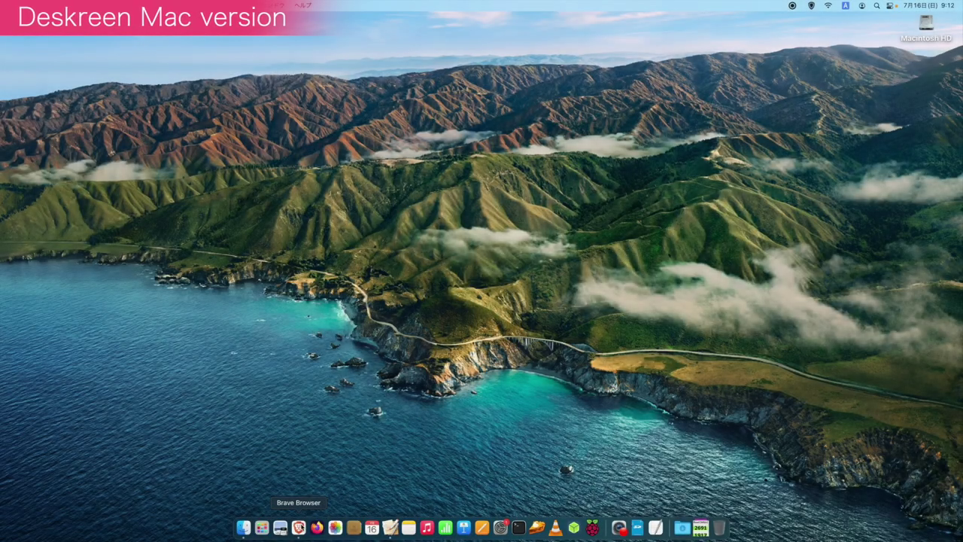
Step: Open the bookmarked Deskreen site in Brave on the Mac and download the macOS installer Deskreen-2.0.4.dmg to the desktop
left_click(299, 528)
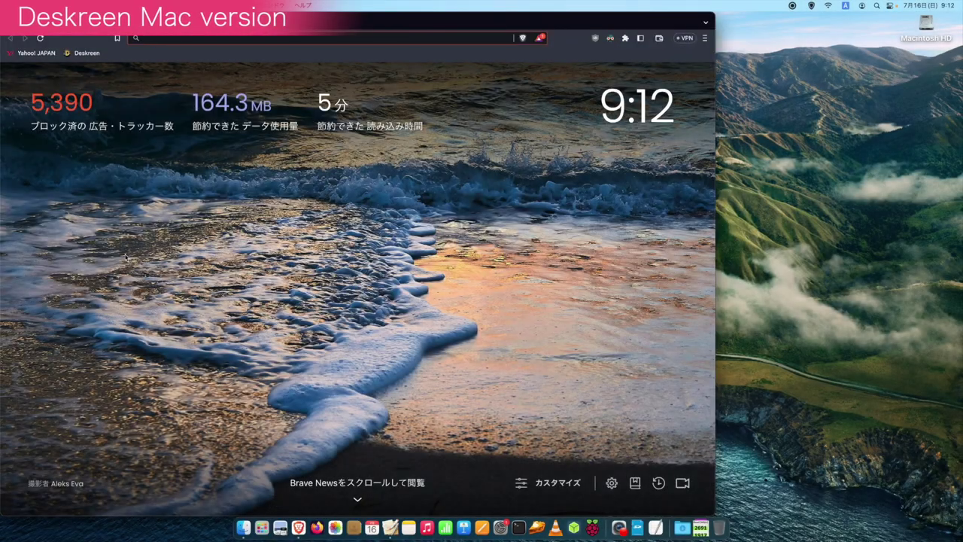
left_click(82, 53)
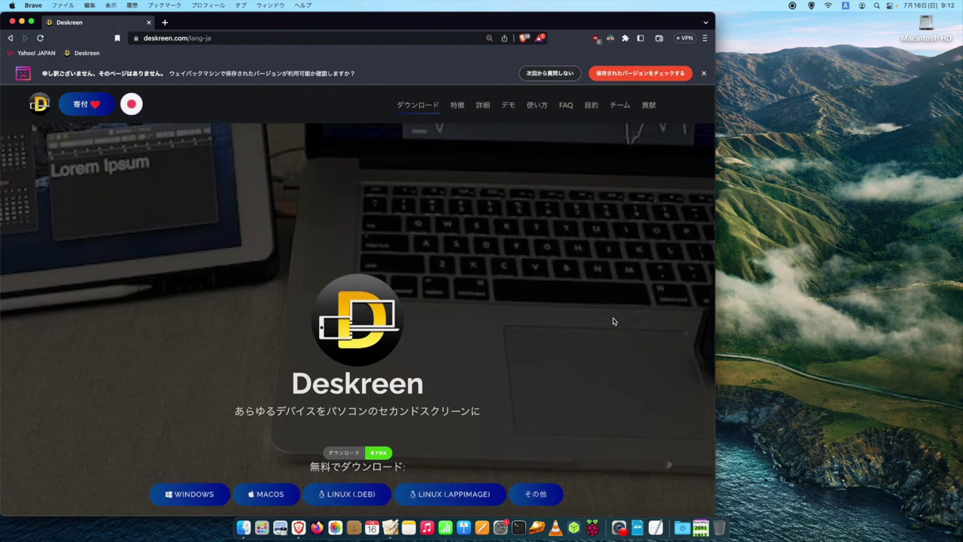
scroll(613, 321, "down", 3)
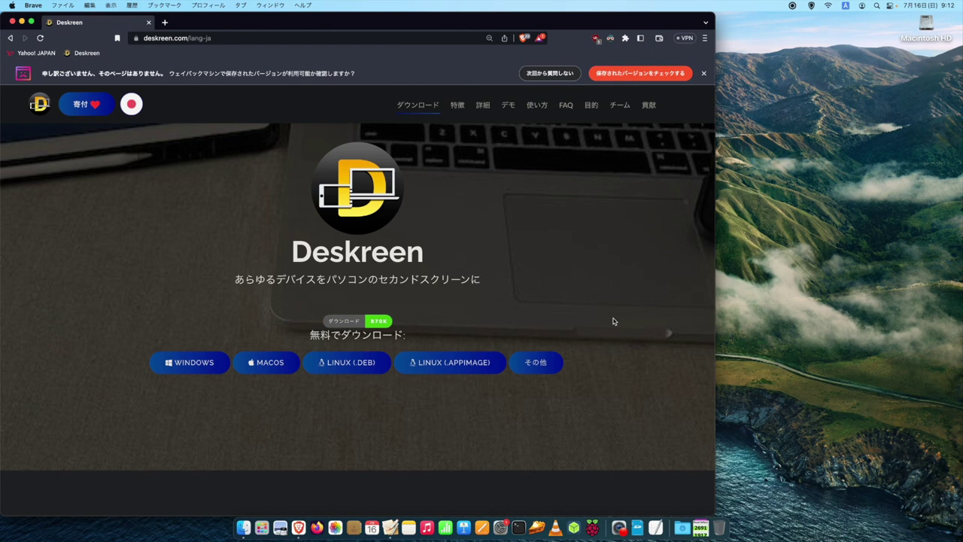
left_click(269, 364)
left_click(399, 288)
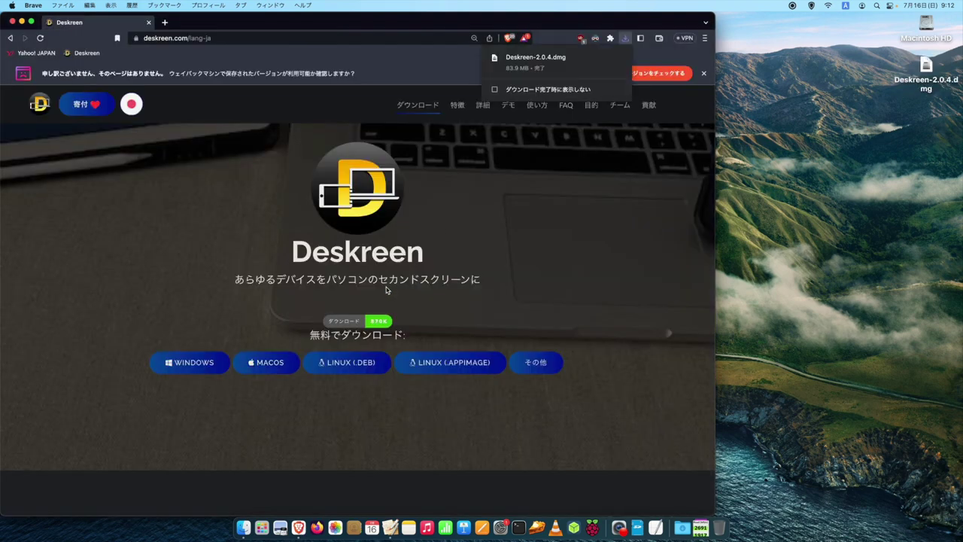
Step: Open Deskreen-2.0.4.dmg from the desktop, copy Deskreen into the Applications folder, and close the installer window
mouse_move(962, 0)
double_click(925, 66)
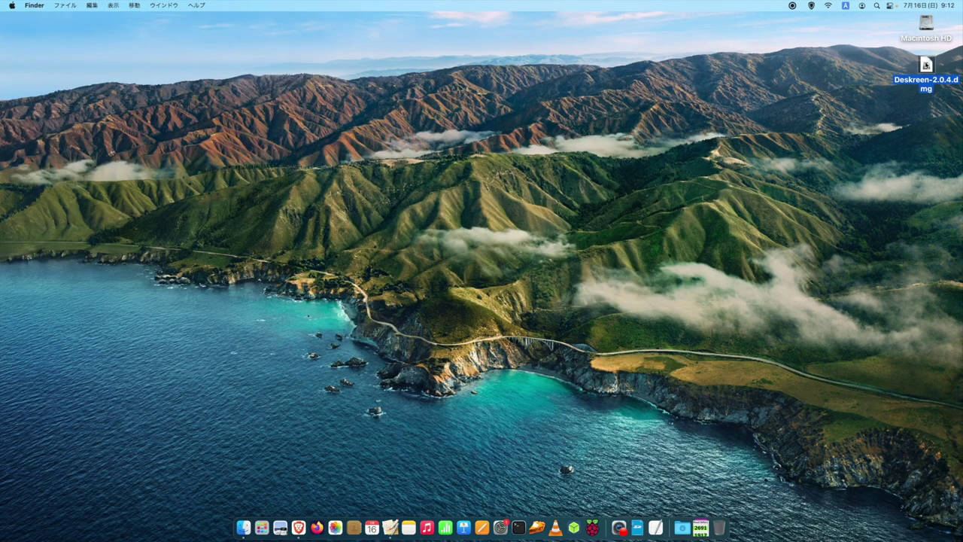
left_click_drag(248, 239, 380, 242)
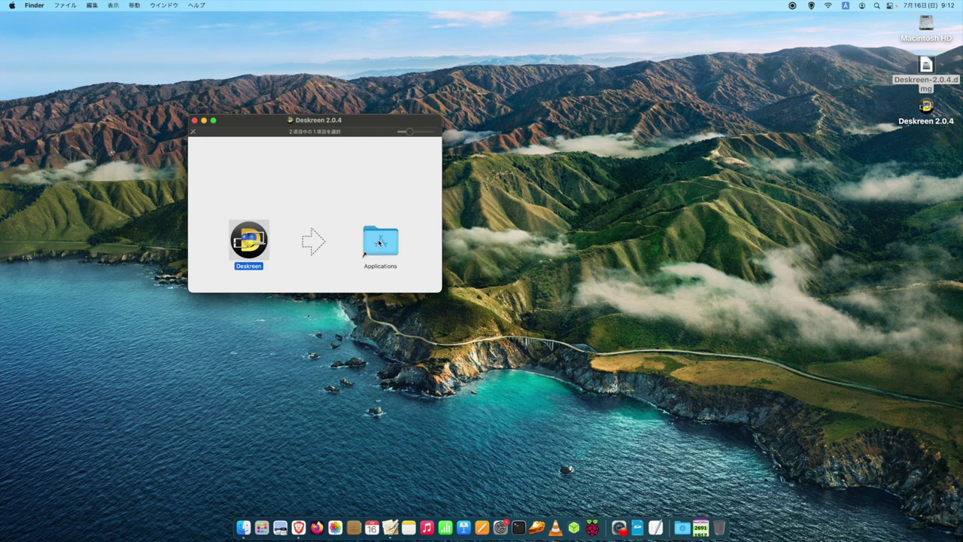
left_click(194, 120)
Step: Launch Deskreen from the Applications folder, cancel the unverified-developer warning, and open the Security & Privacy settings in System Preferences
left_click(681, 528)
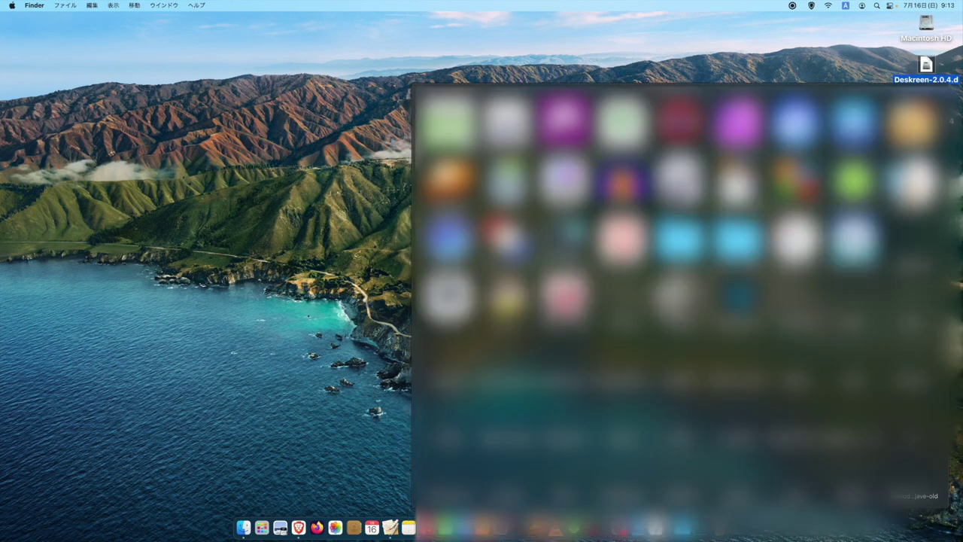
left_click(510, 299)
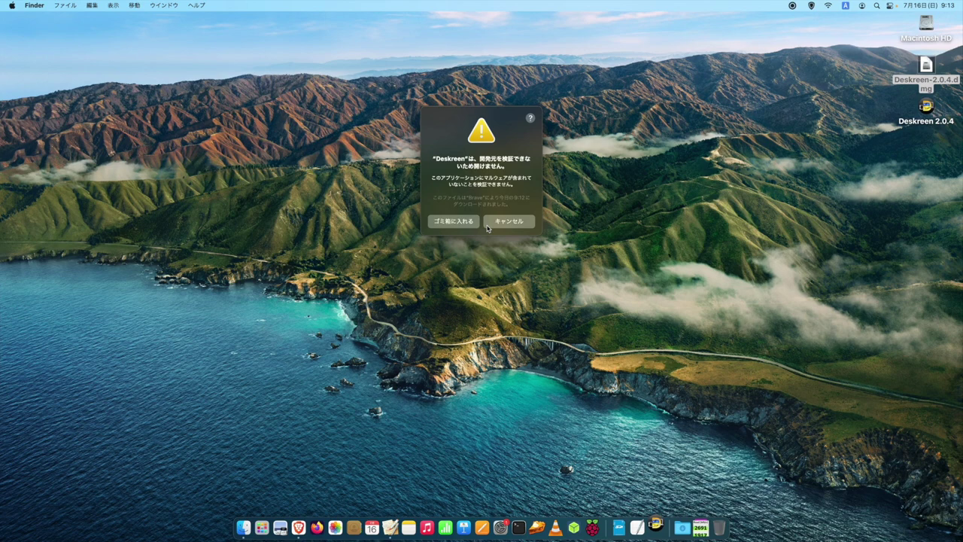
left_click(500, 529)
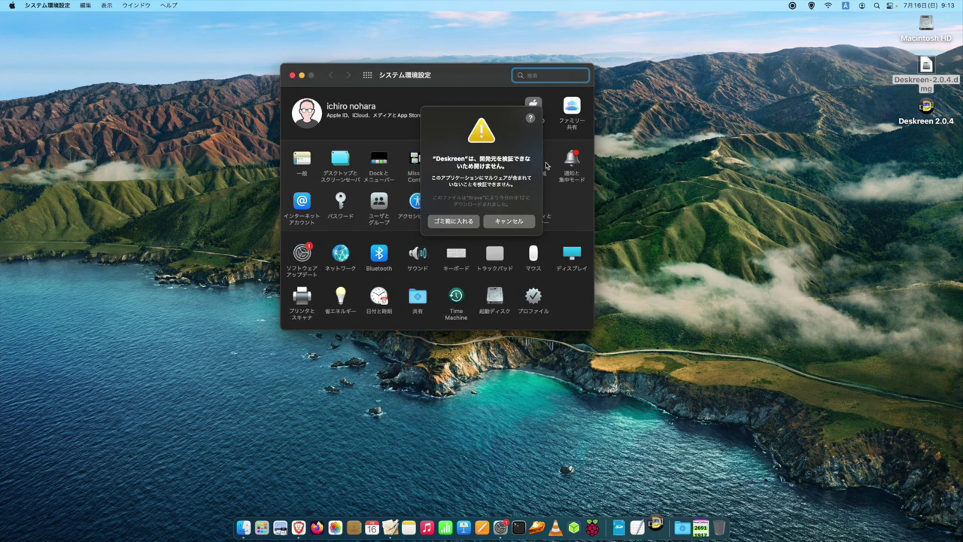
left_click(507, 222)
left_click(534, 204)
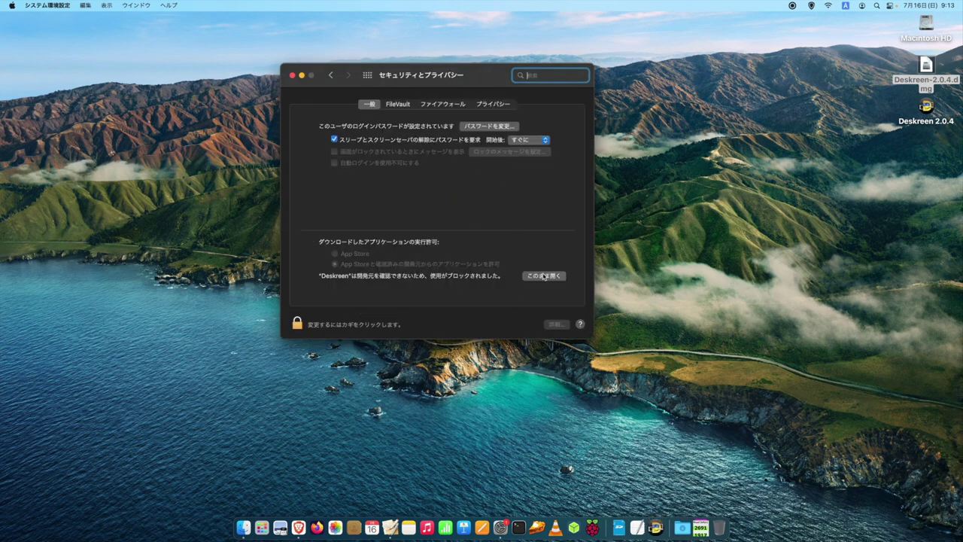
Step: Allow the blocked Deskreen app to open anyway and set its language to 日本語
left_click(544, 276)
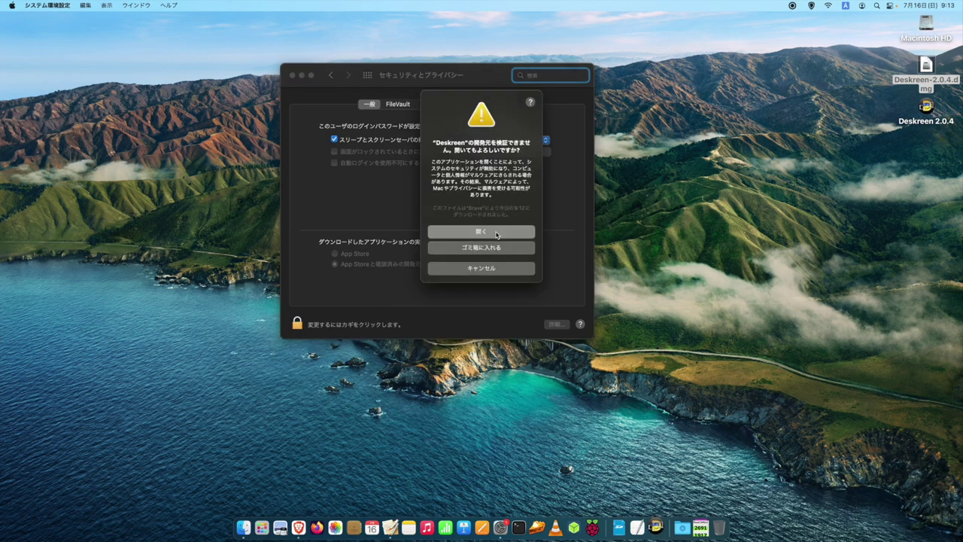
left_click(496, 234)
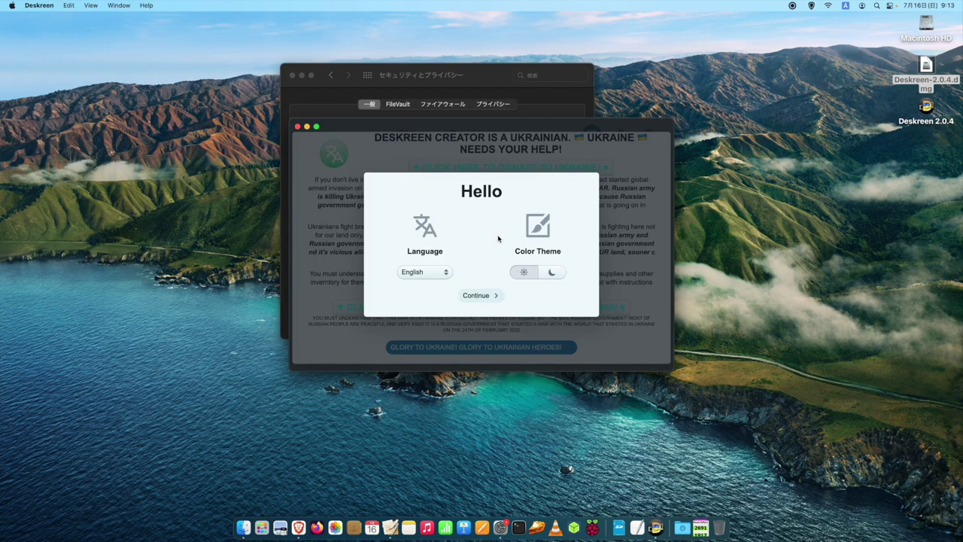
left_click(442, 273)
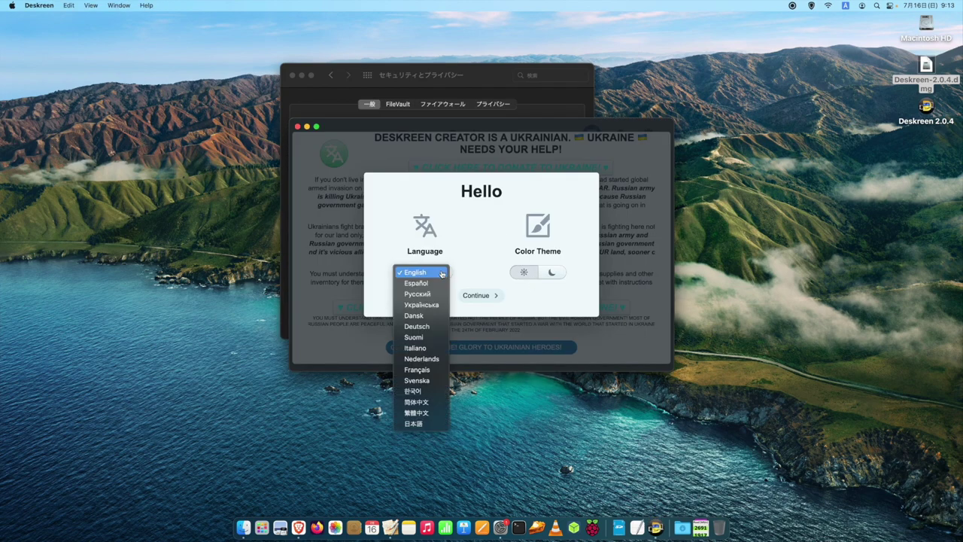
left_click(428, 425)
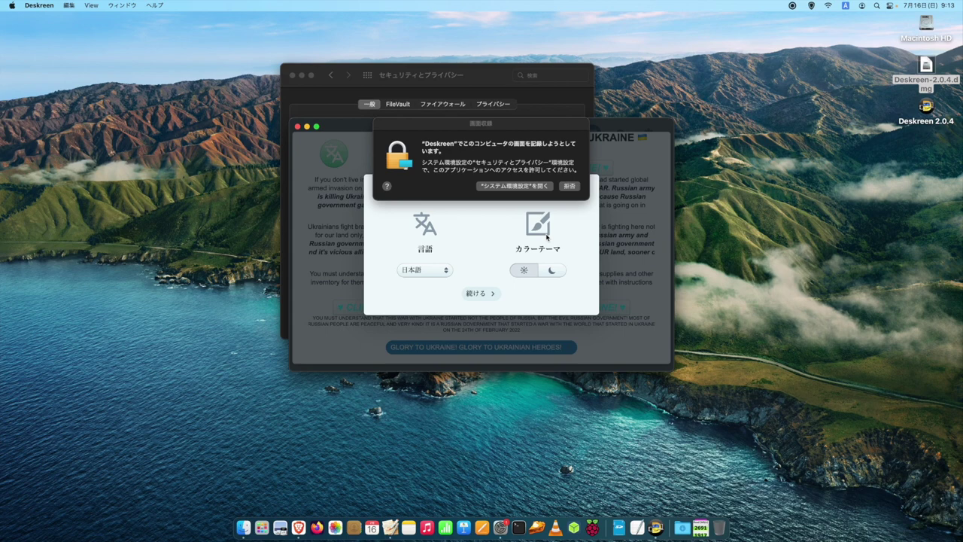
Step: Unlock the privacy settings with the account password, allow Deskreen to record the screen, and quit and reopen it
left_click(541, 186)
left_click(298, 325)
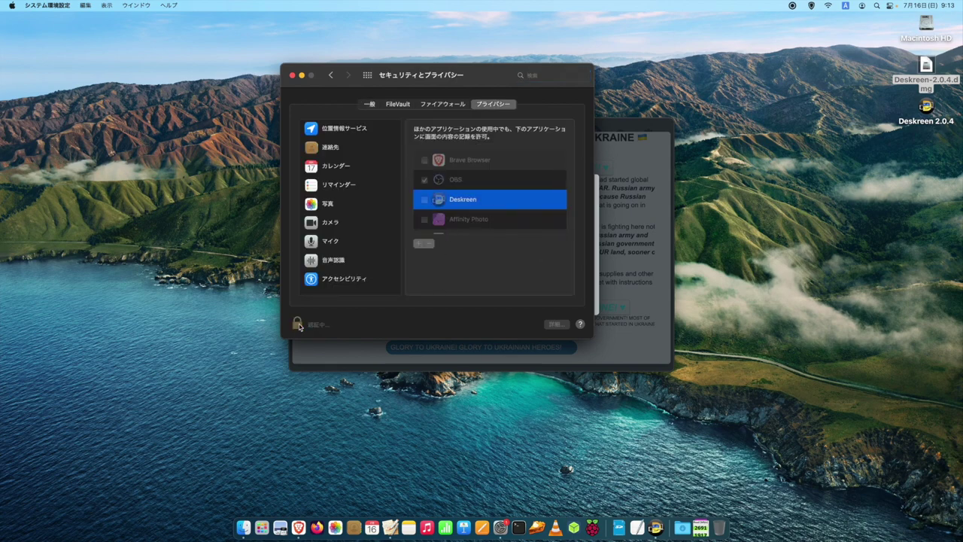
type("****")
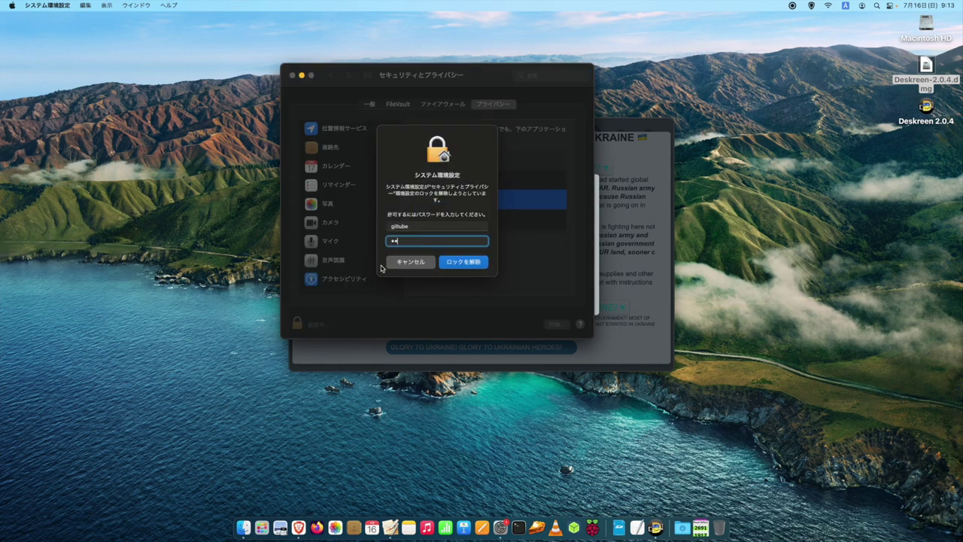
left_click(454, 262)
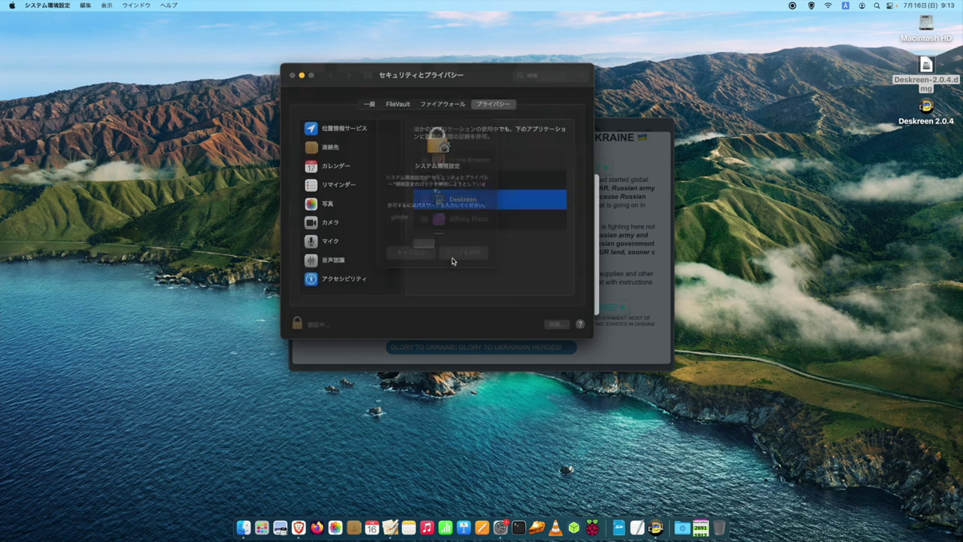
left_click(425, 201)
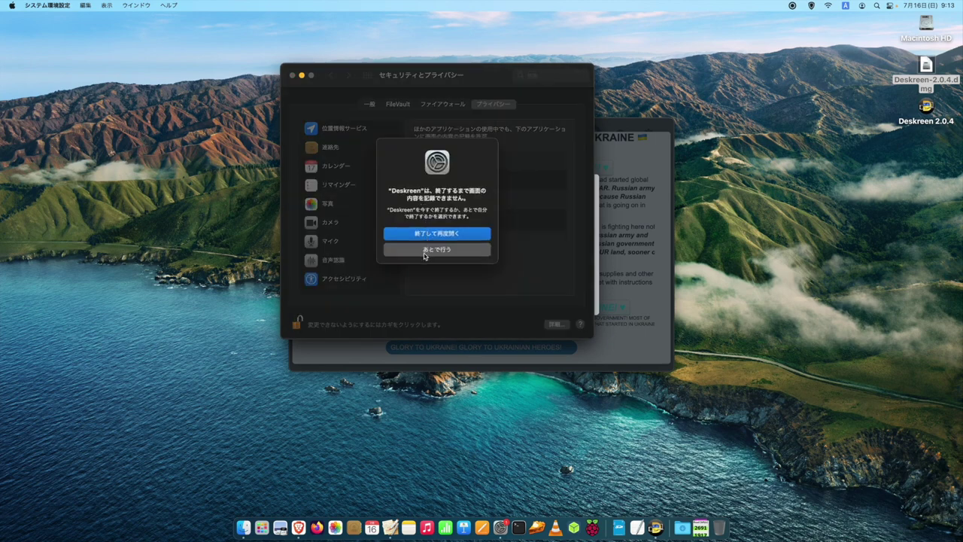
left_click(430, 235)
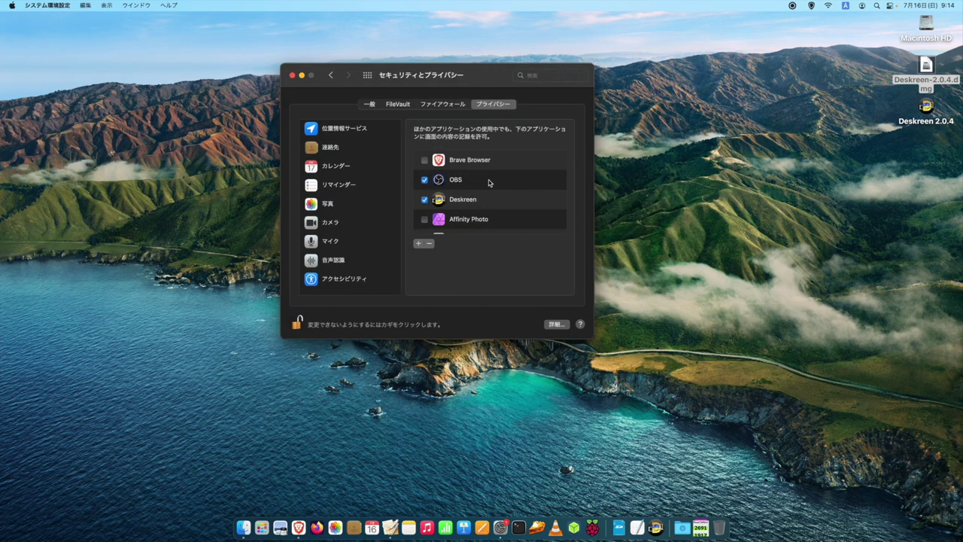
Step: Set Deskreen's color theme to dark, continue past the welcome dialog, and dismiss the donation notice
scroll(482, 191, "down", 1)
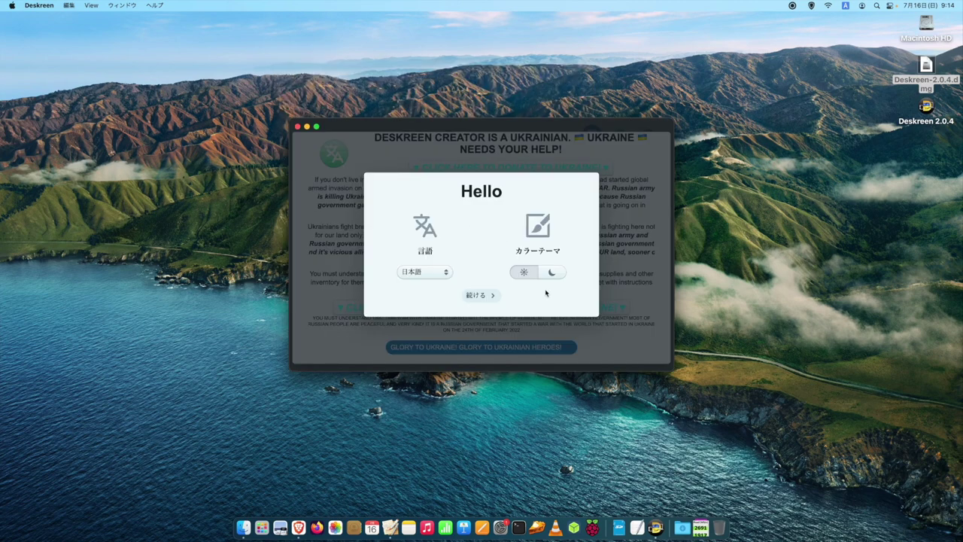
left_click(551, 276)
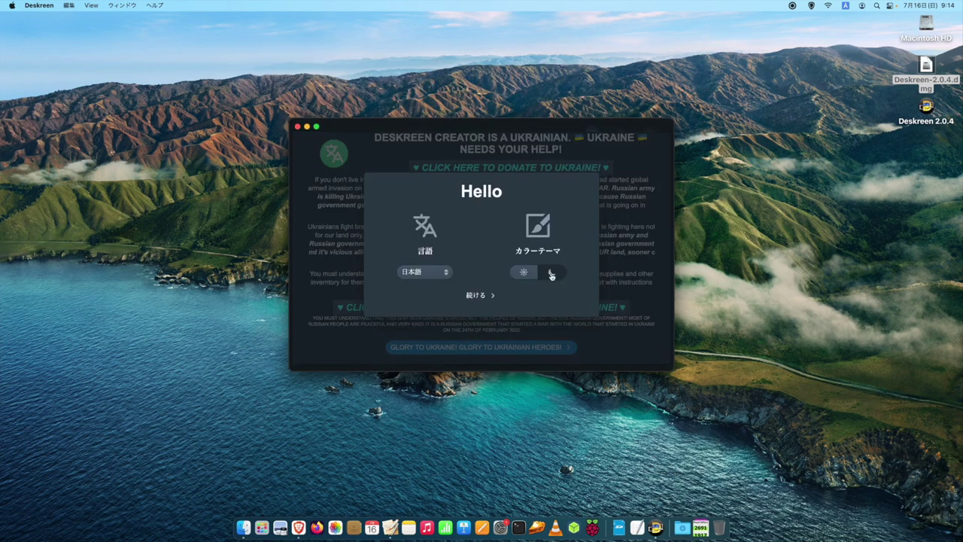
left_click(493, 295)
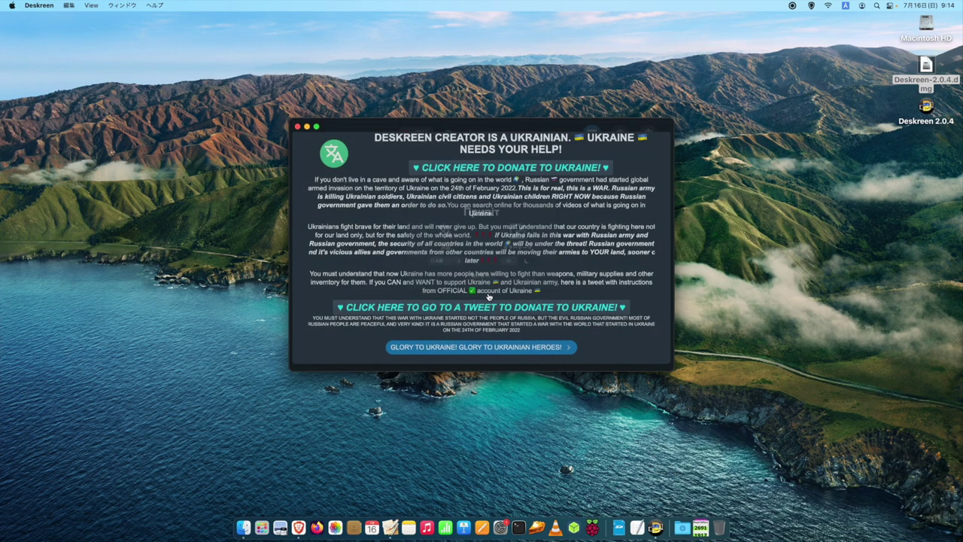
left_click(497, 349)
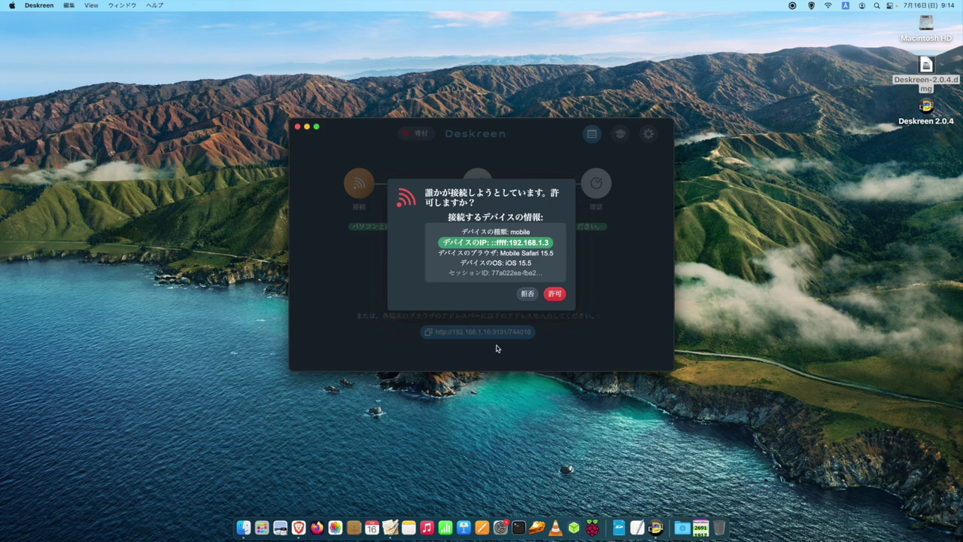
Step: Allow the iOS mobile device's connection and confirm sharing the Mac's Entire Screen with it
left_click(554, 293)
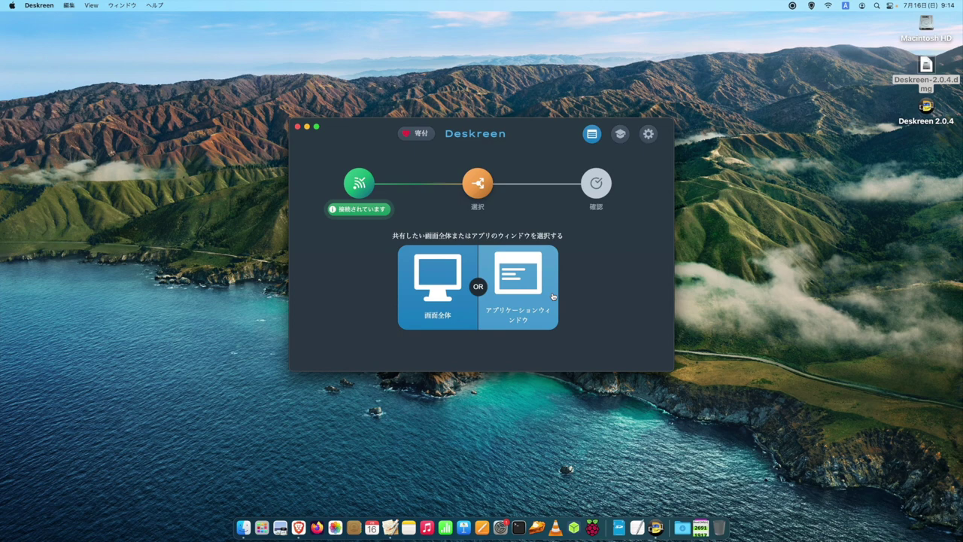
left_click(443, 294)
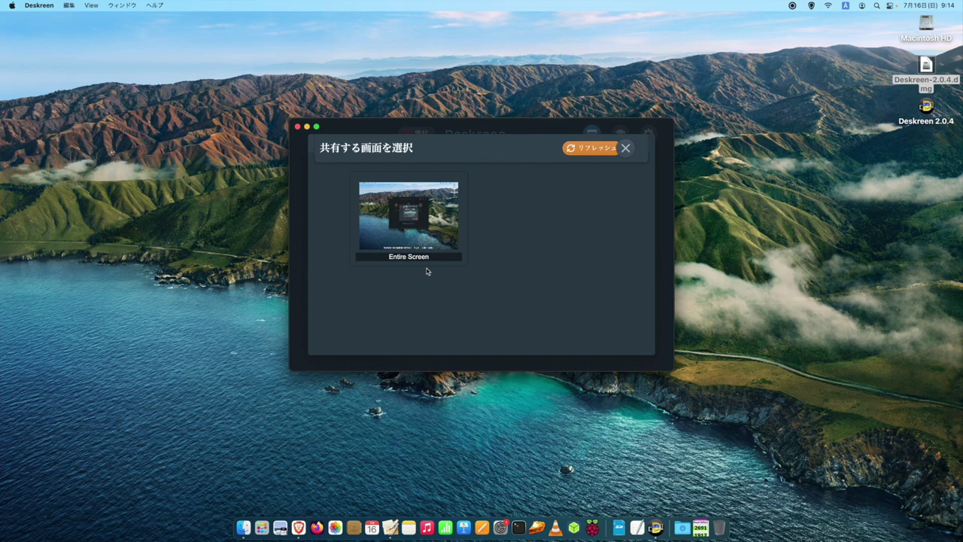
left_click(415, 236)
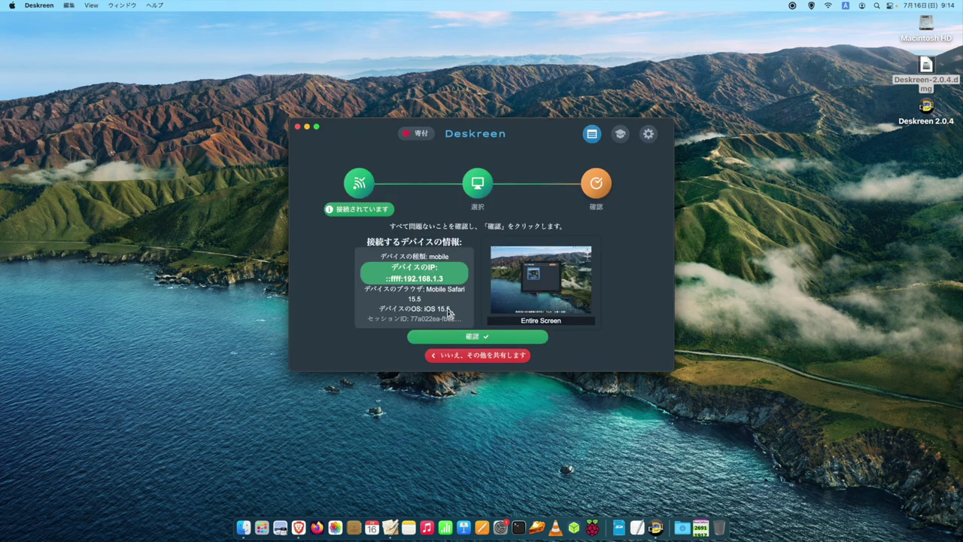
left_click(472, 336)
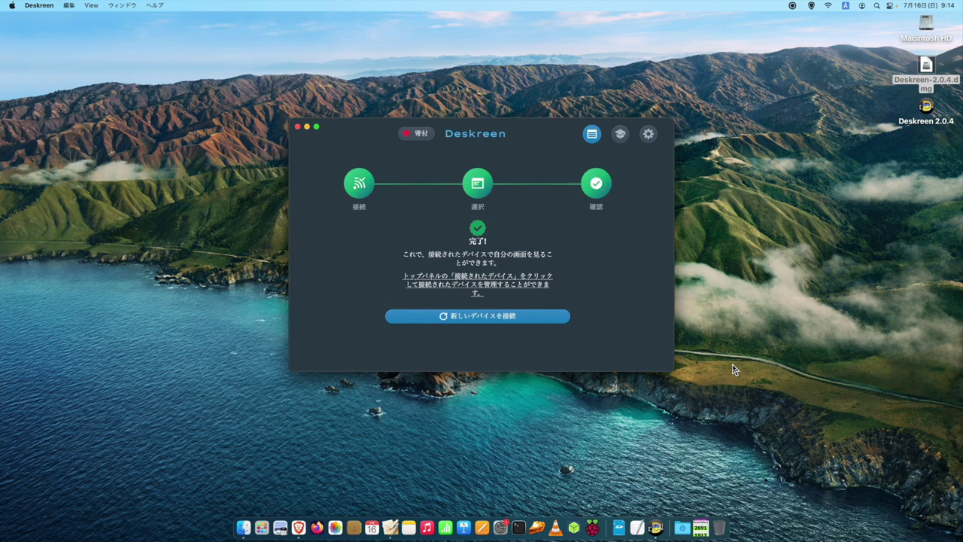
Step: Start connecting a new device, allow the Windows 10 computer's connection, and share the Entire Screen with it
left_click(477, 316)
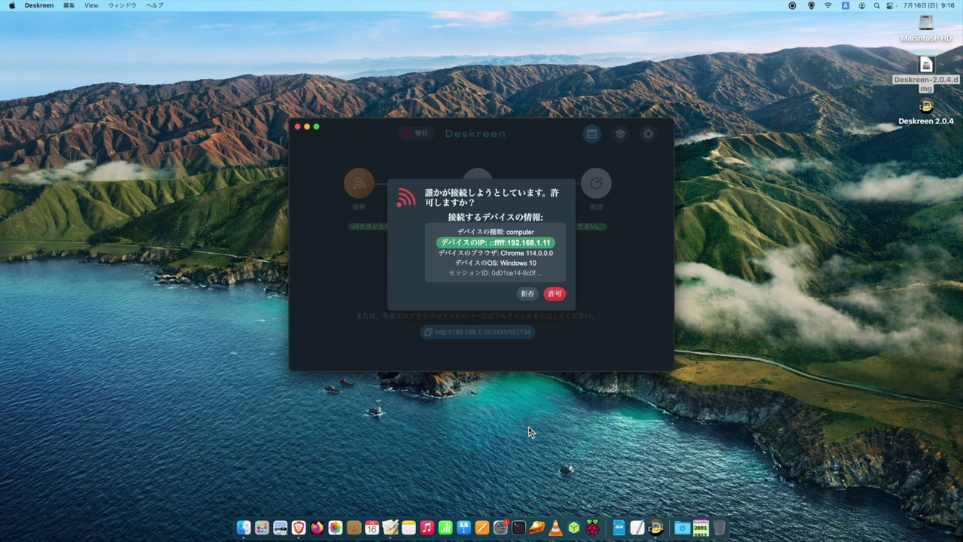
left_click(555, 294)
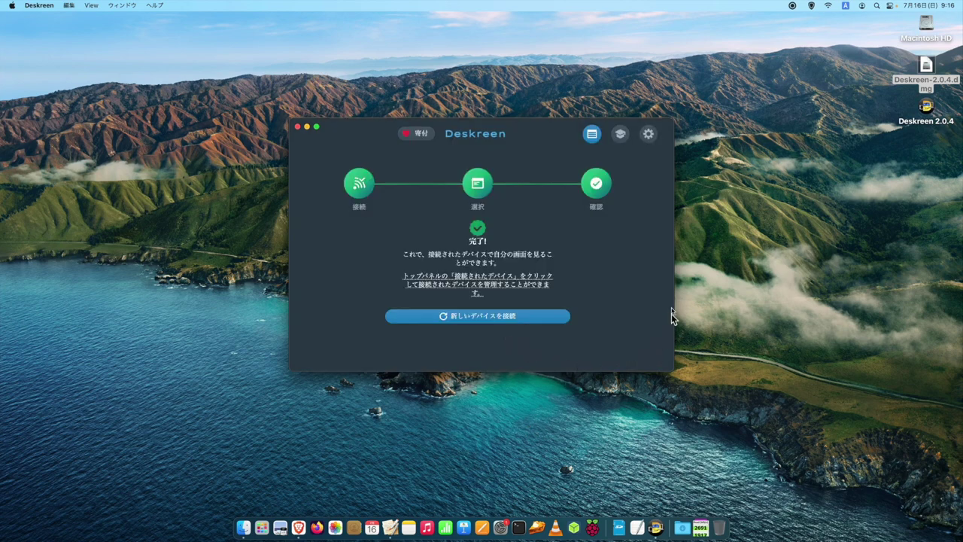
Step: Review the list of connected devices and the screens shared with them
left_click(592, 135)
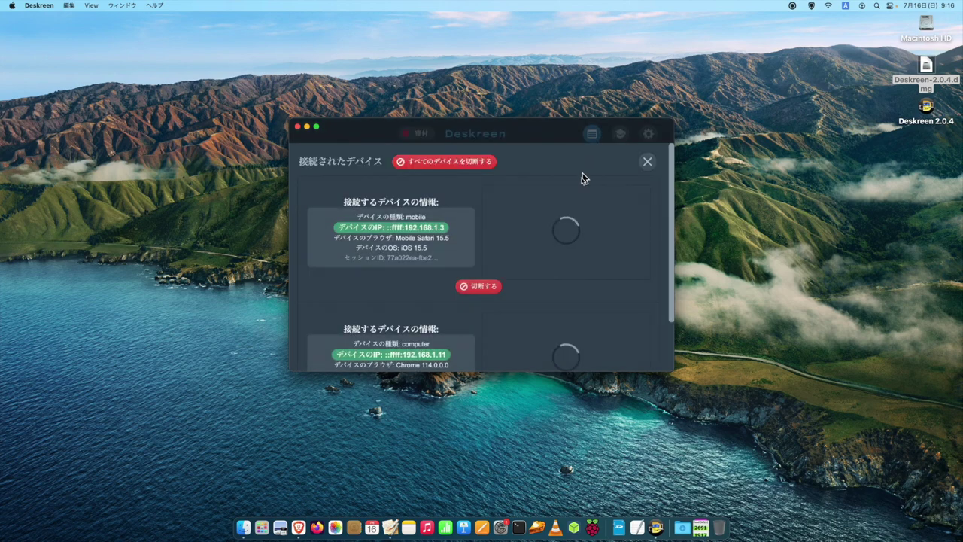
scroll(645, 303, "down", 3)
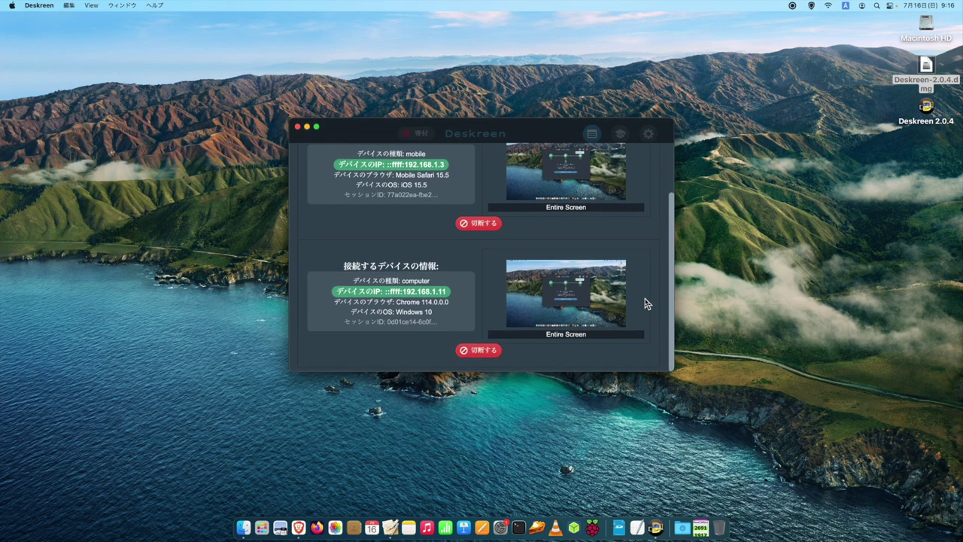
scroll(645, 303, "up", 3)
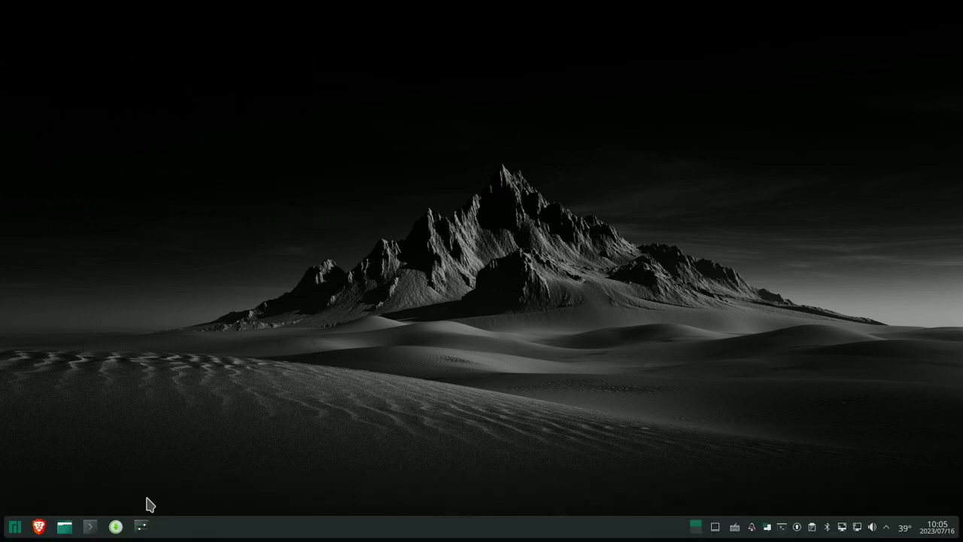
Step: On the Manjaro computer, search the software manager for deskreen, install the AUR package deskreen, and close the manager
left_click(115, 526)
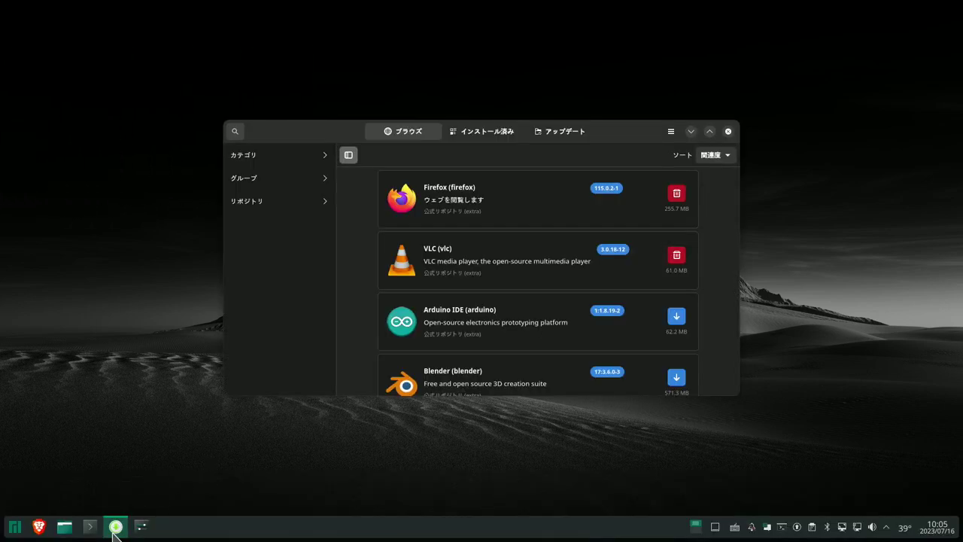
left_click(234, 133)
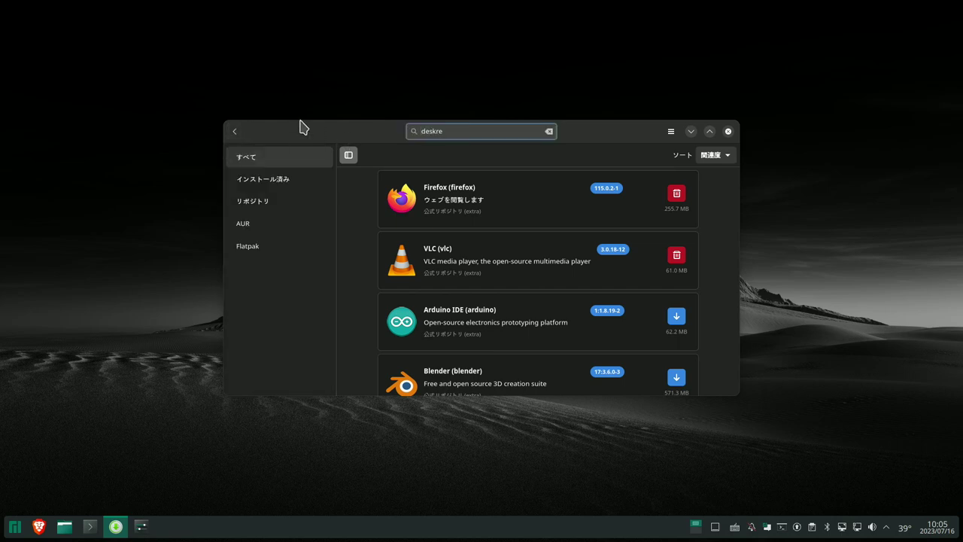
type("deskreen")
left_click(655, 193)
left_click(683, 384)
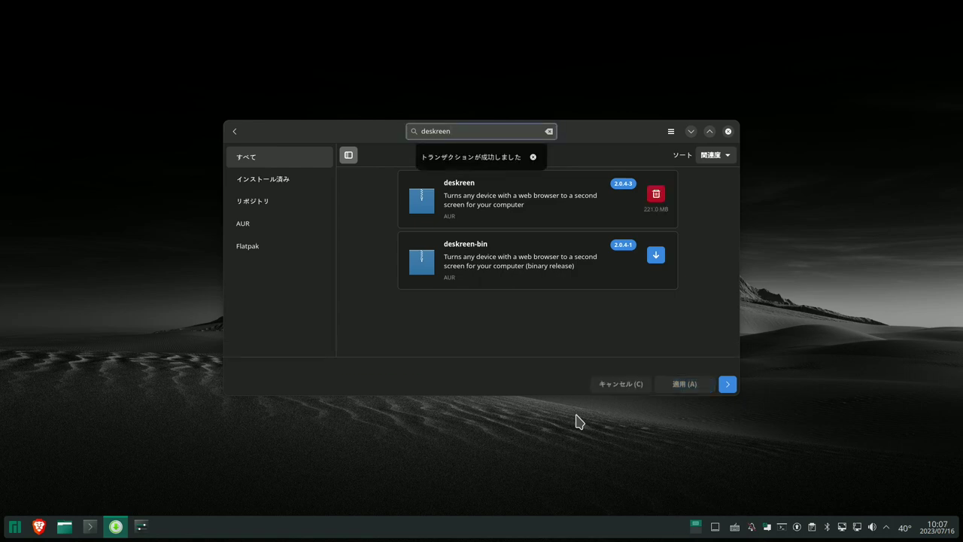
left_click(728, 131)
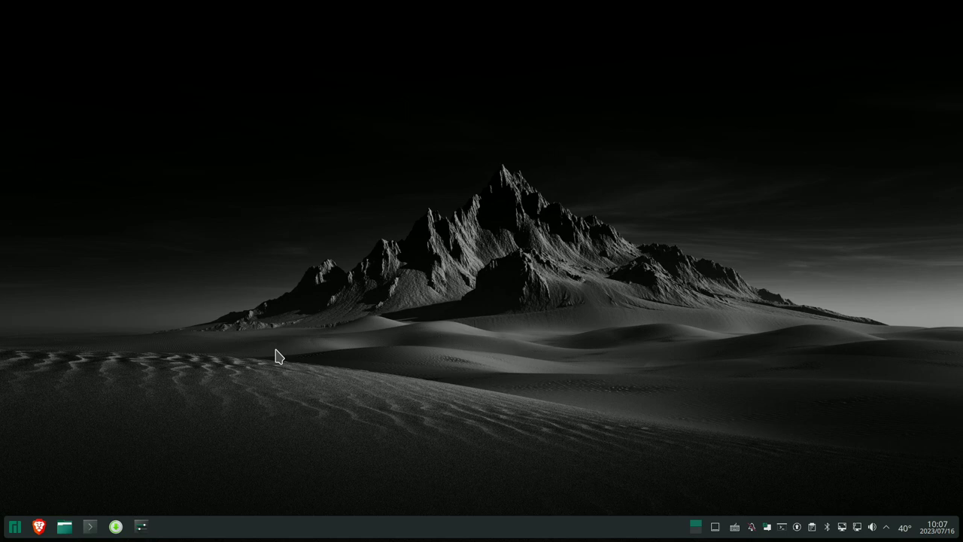
Step: Launch Deskreen from the Utilities applications on Manjaro and dismiss its donation notice
left_click(15, 527)
mouse_move(54, 380)
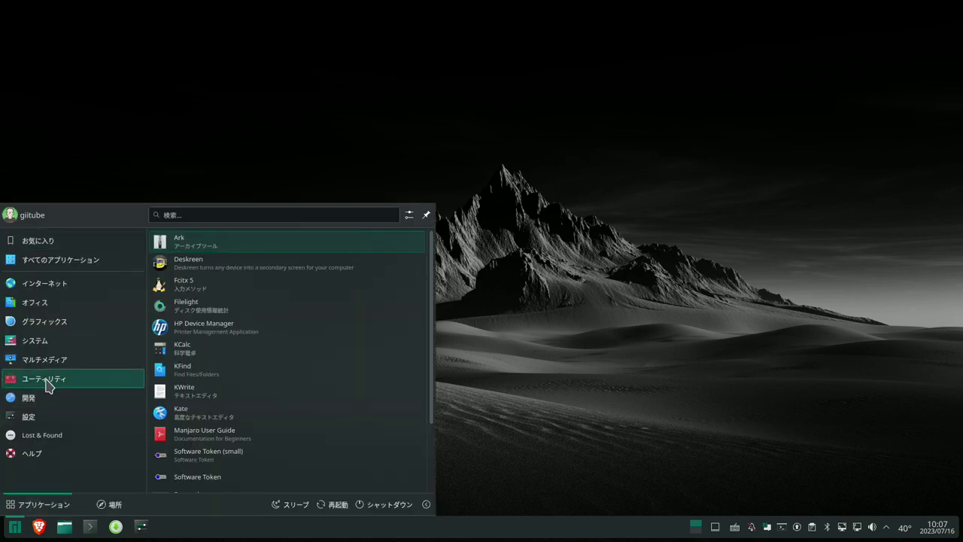
left_click(198, 260)
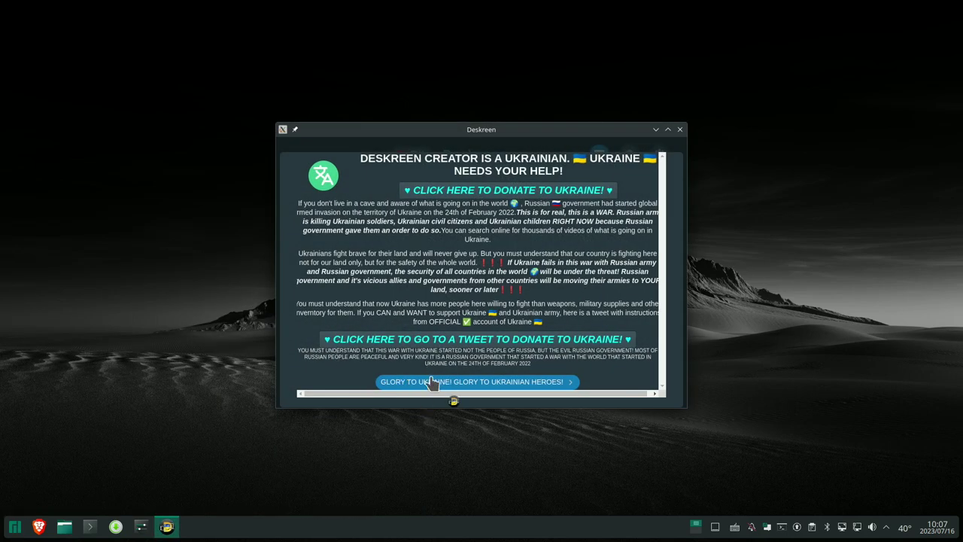
left_click(461, 385)
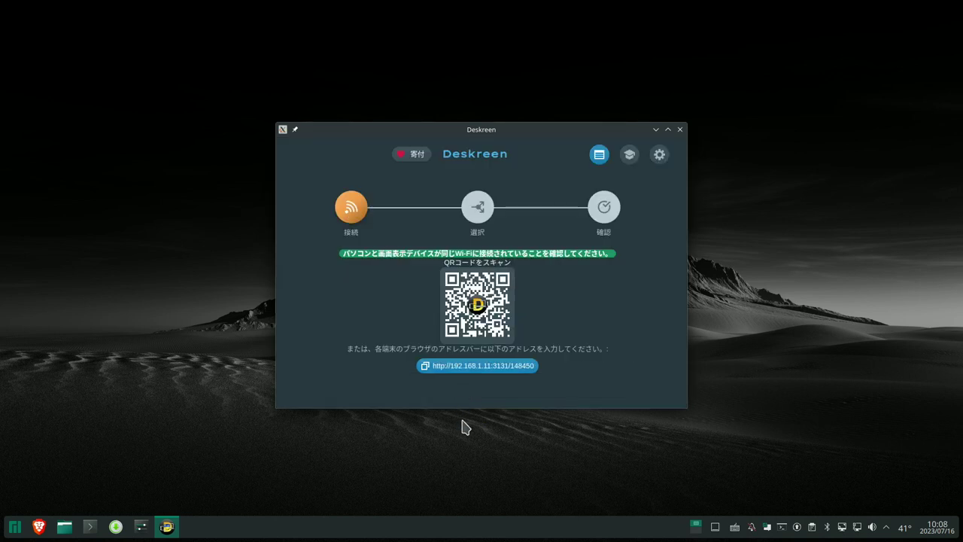
Step: Allow the connecting device and try to share an entire screen with it
left_click(558, 328)
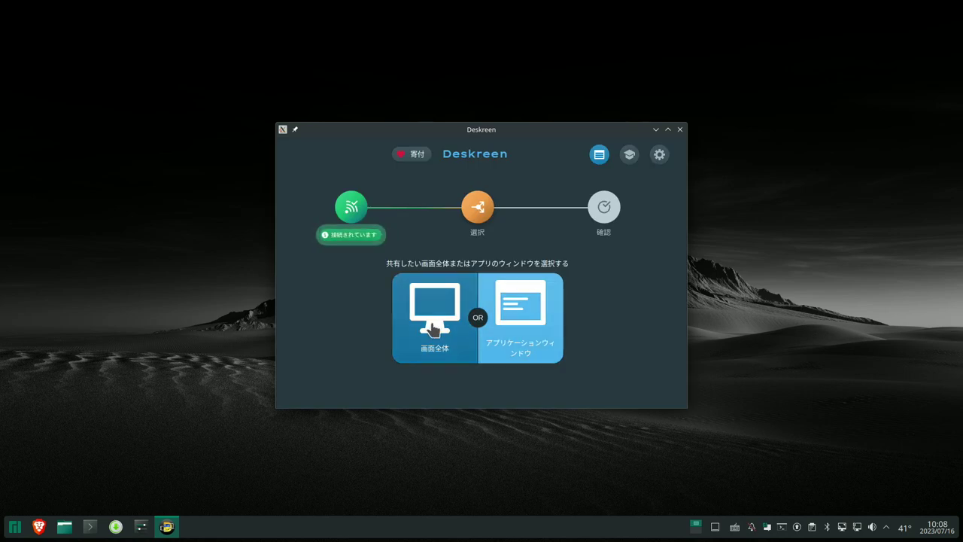
left_click(432, 325)
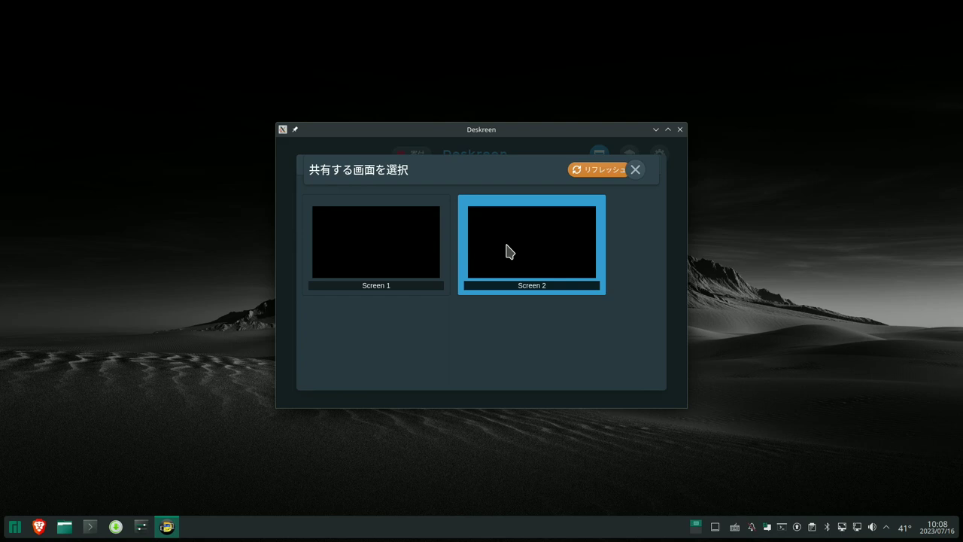
Step: Log out of the current Manjaro desktop session
left_click(15, 526)
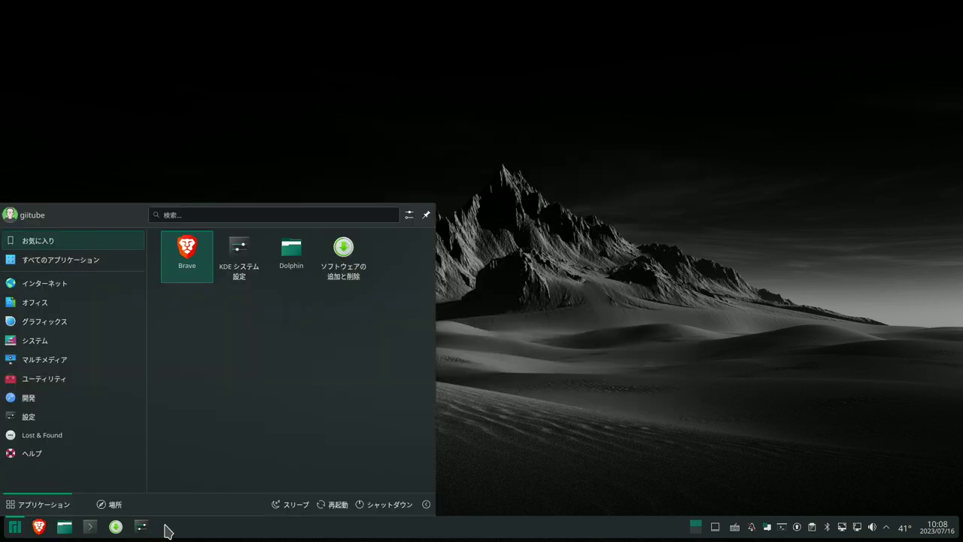
left_click(426, 505)
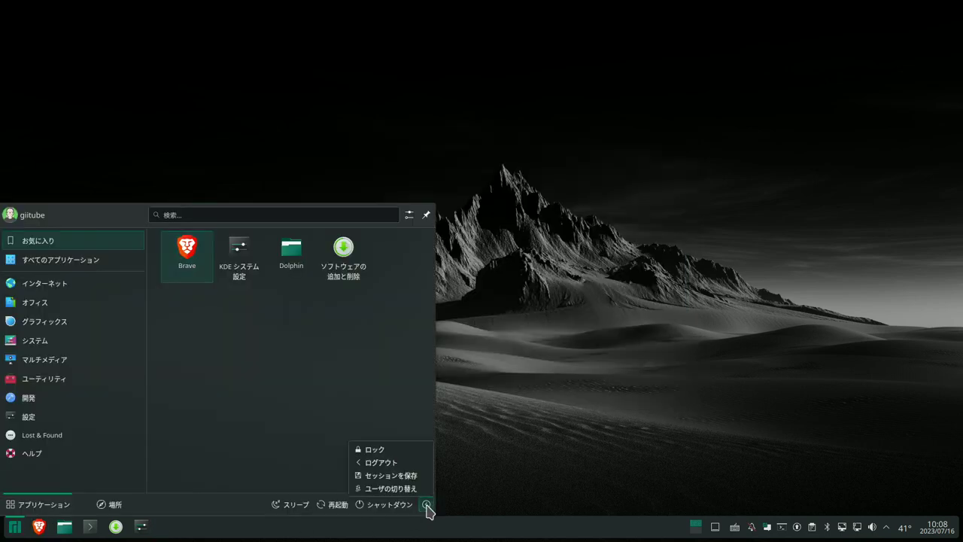
left_click(390, 462)
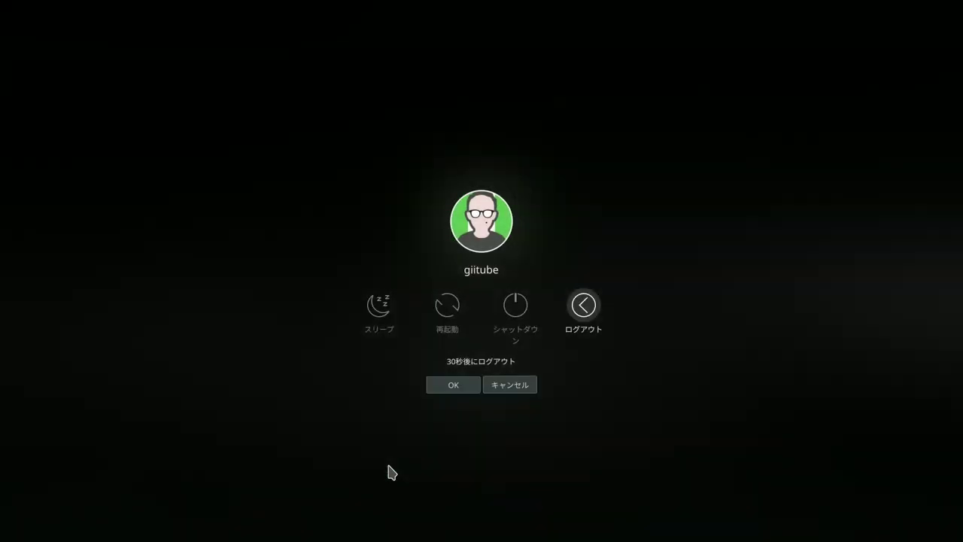
left_click(456, 387)
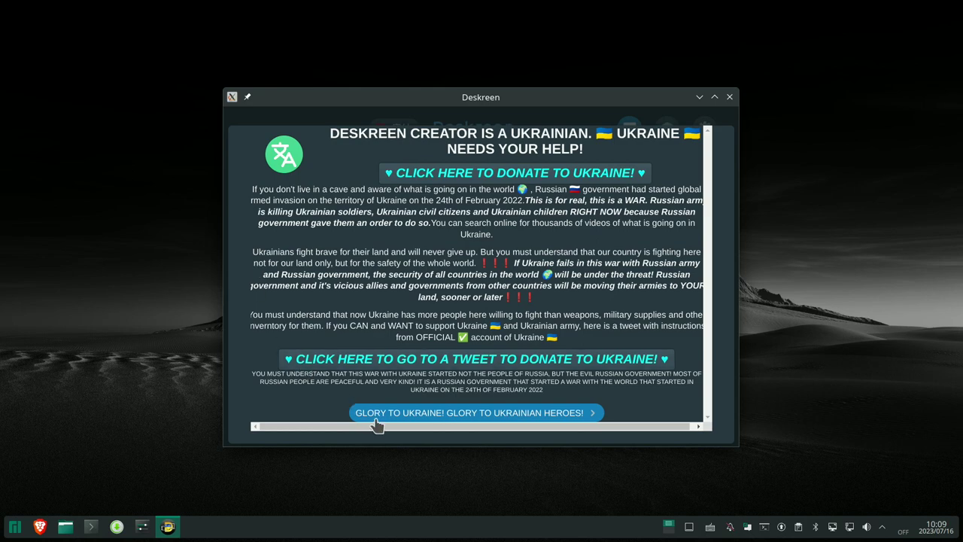
Step: Get past Deskreen's donation notice, allow the iOS mobile device's connection, and share Screen 1 with it
left_click(376, 415)
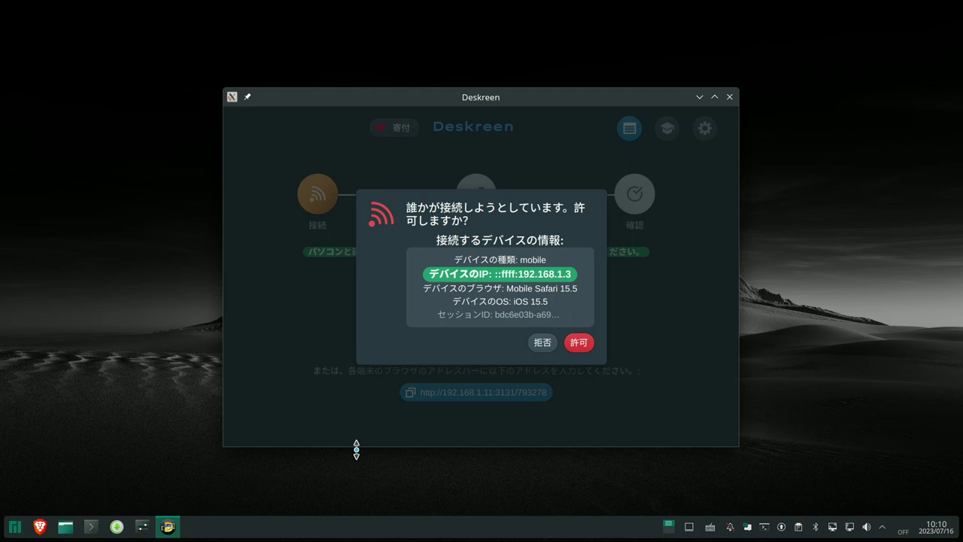
left_click(579, 343)
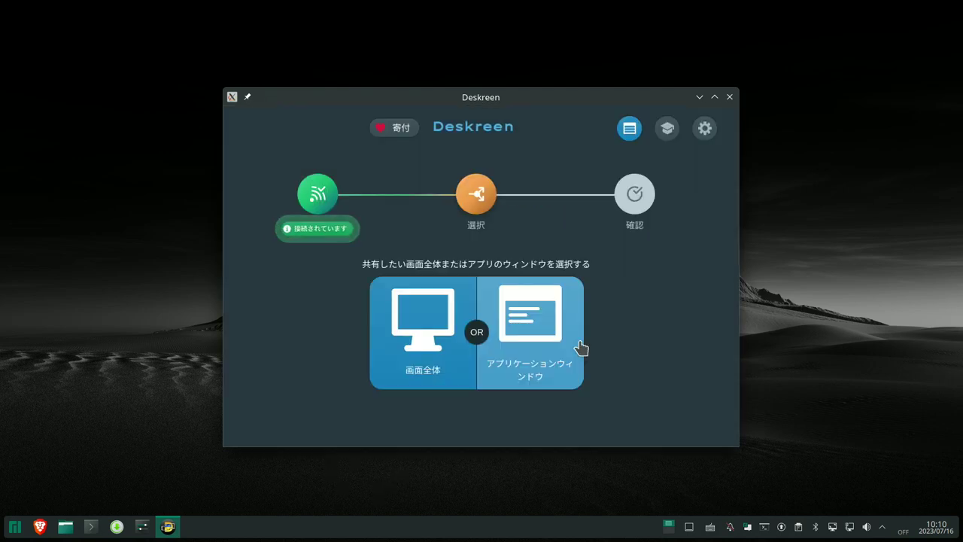
left_click(437, 350)
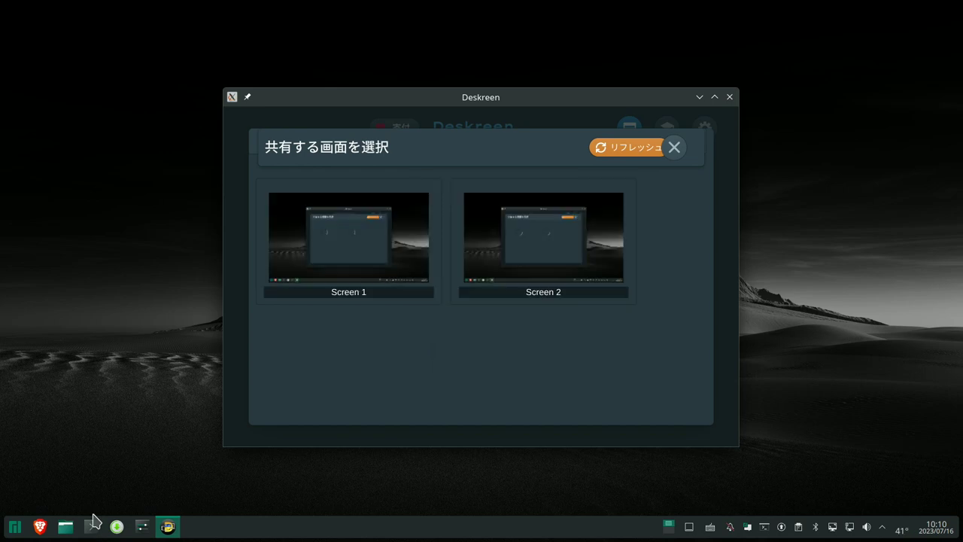
left_click(342, 270)
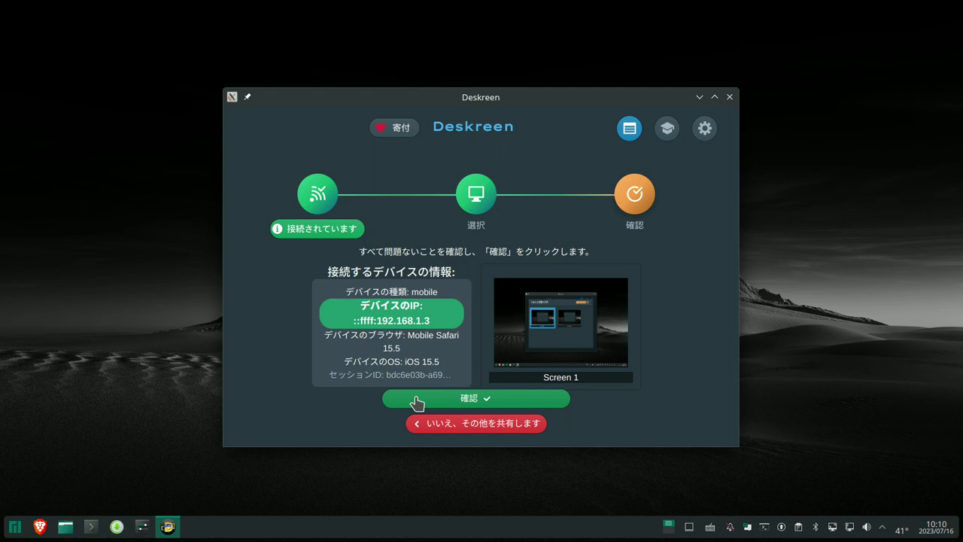
left_click(416, 400)
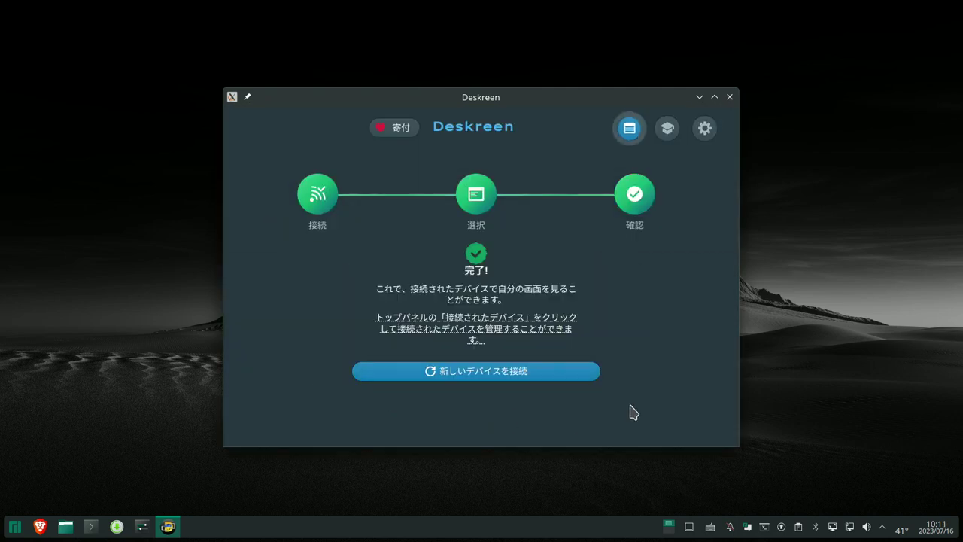
Step: Check the connected devices list and share an entire screen with the mobile device as a new connection
left_click(629, 128)
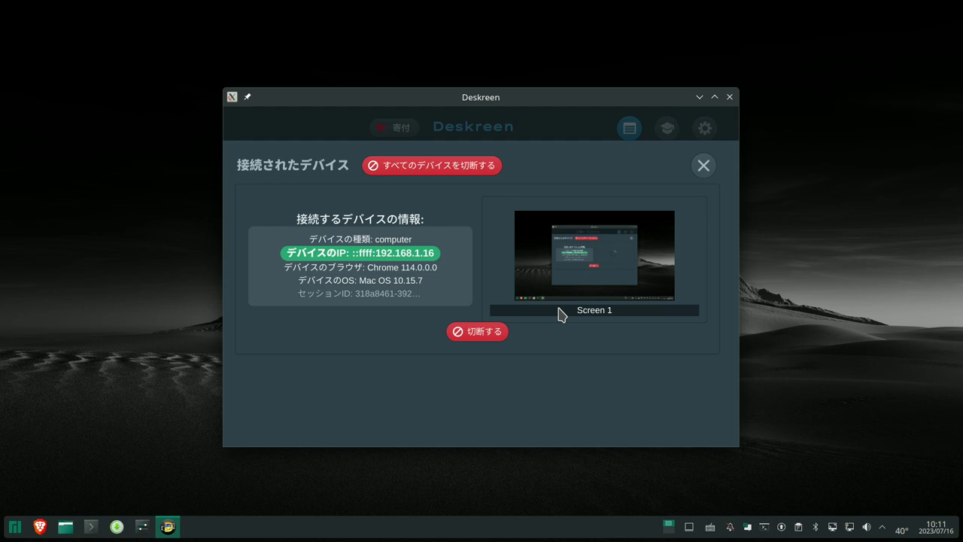
left_click(477, 331)
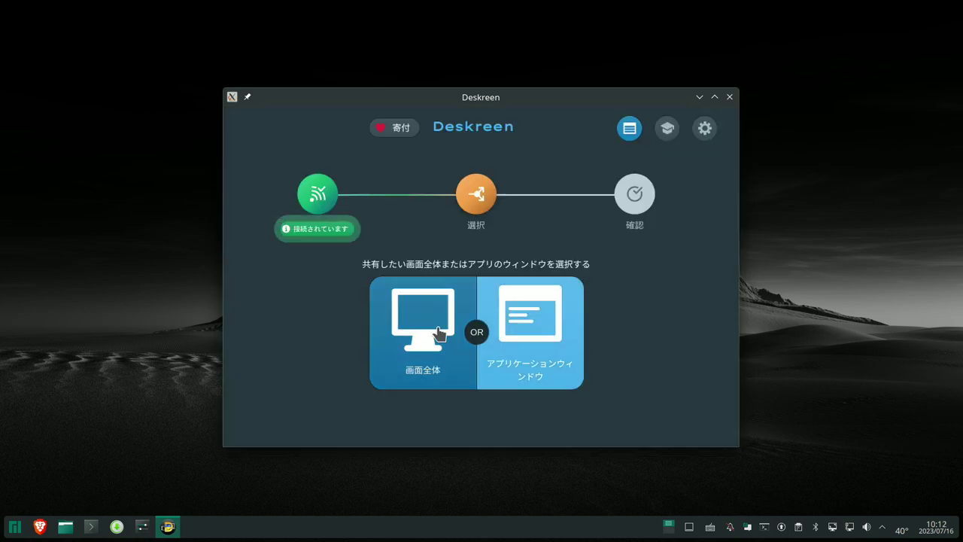
left_click(440, 333)
left_click(476, 397)
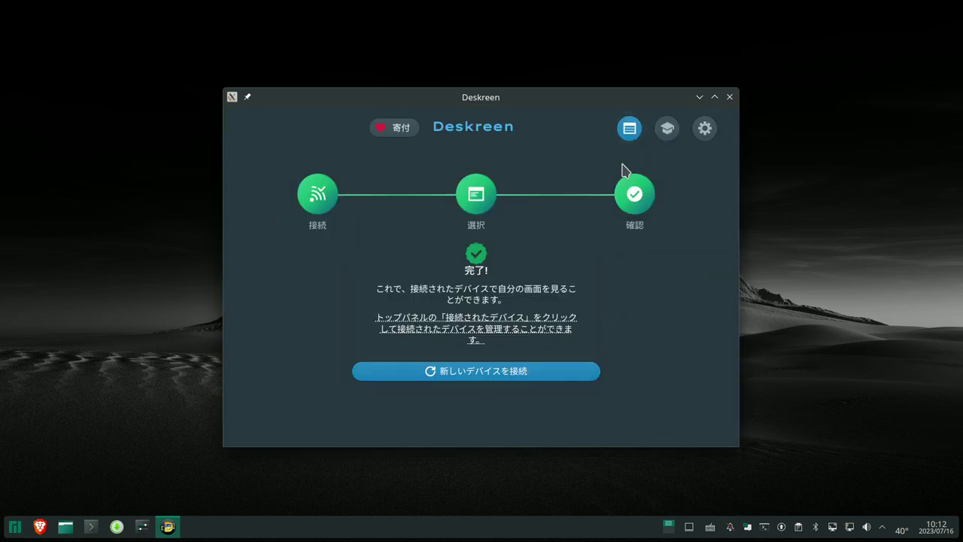
Step: Review the connected computer and mobile device with their shared screens, and close the list
left_click(631, 130)
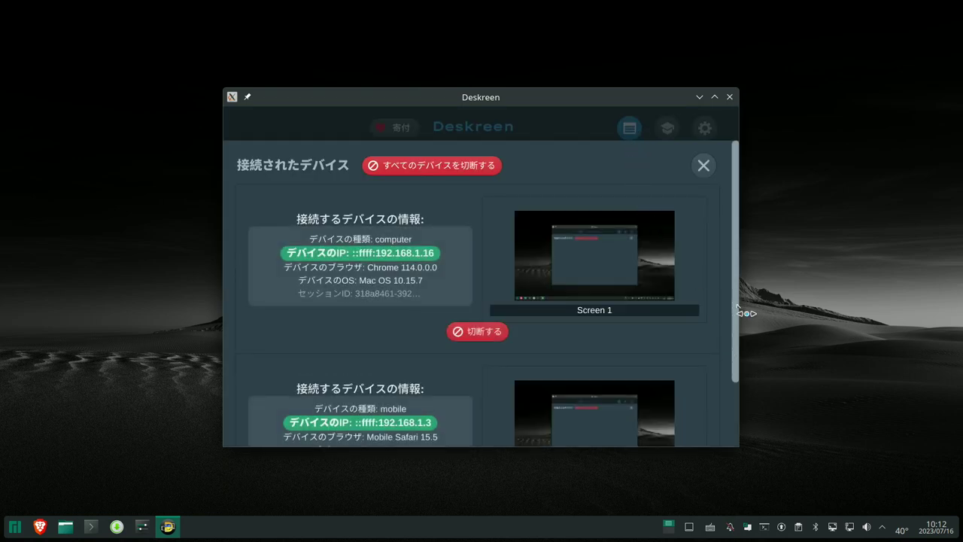
left_click(702, 166)
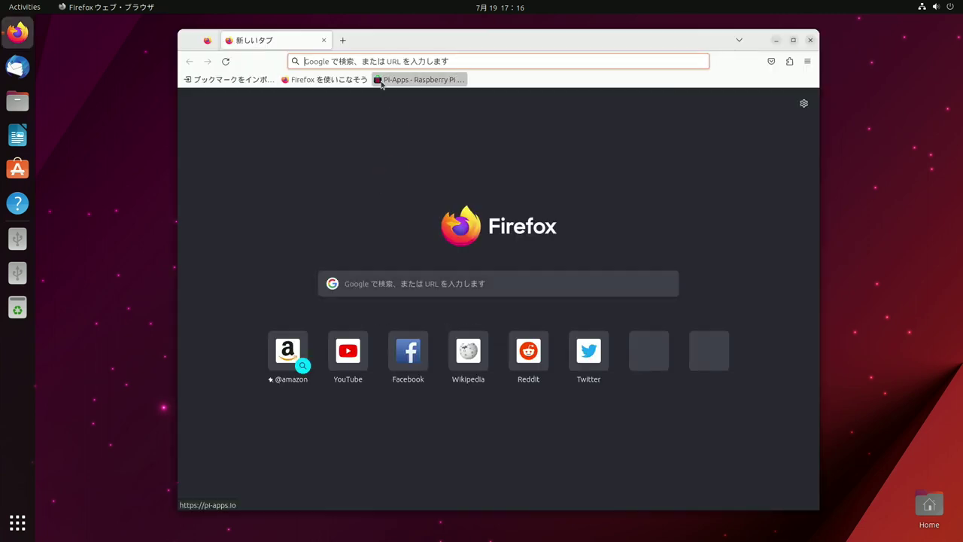
Step: On the Ubuntu computer, open the Pi-Apps install page in Firefox and copy the wget install command
left_click(382, 81)
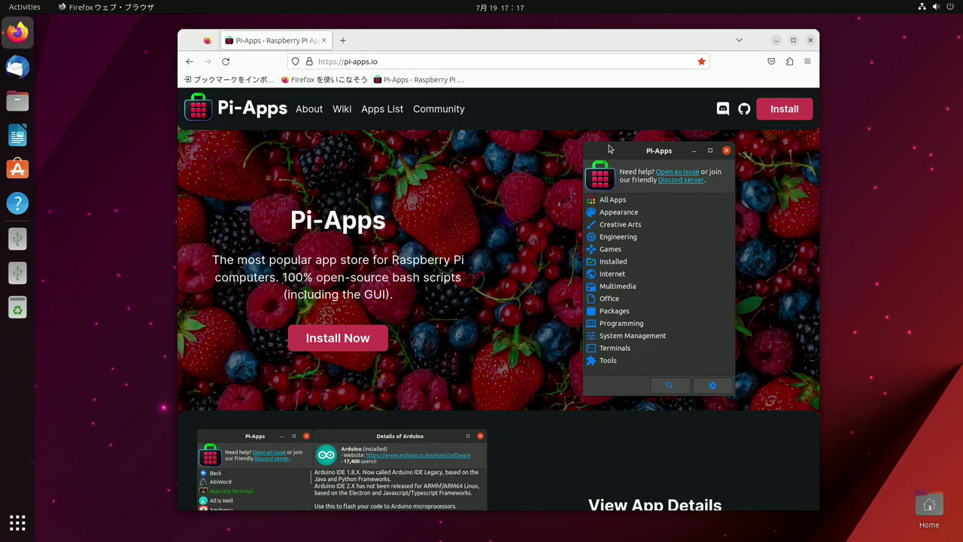
left_click(376, 343)
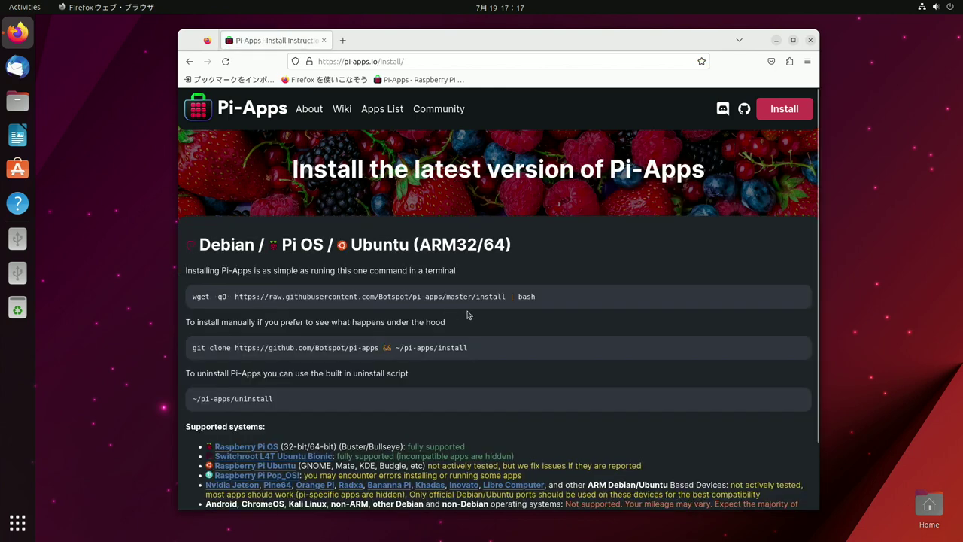
left_click_drag(542, 301, 187, 302)
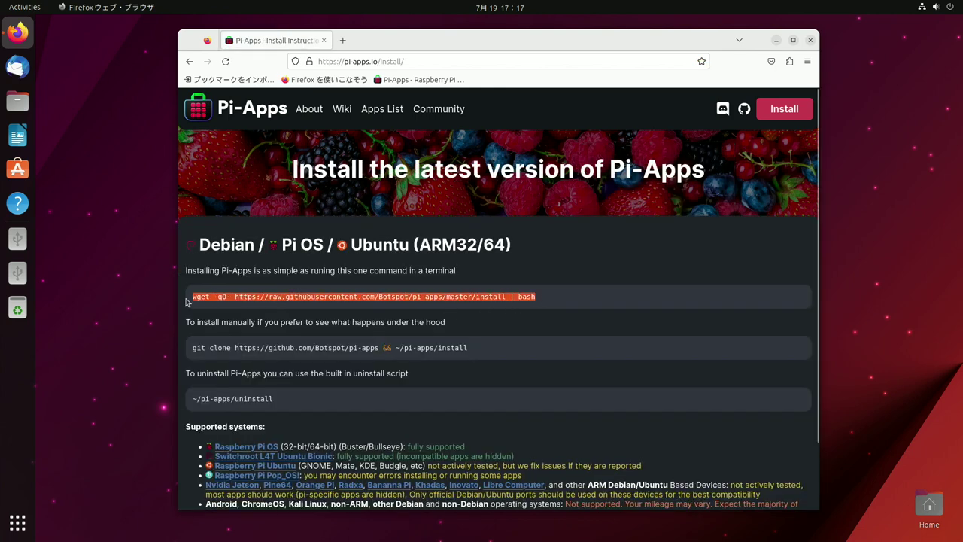
right_click(331, 296)
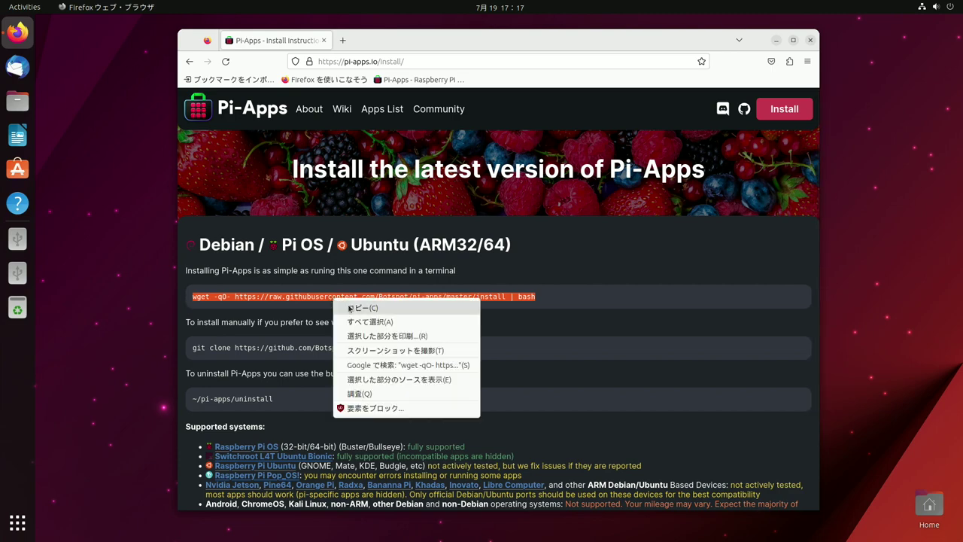
left_click(349, 307)
Step: Switch to Terminal and run the copied Pi-Apps install command
left_click(18, 521)
left_click(263, 383)
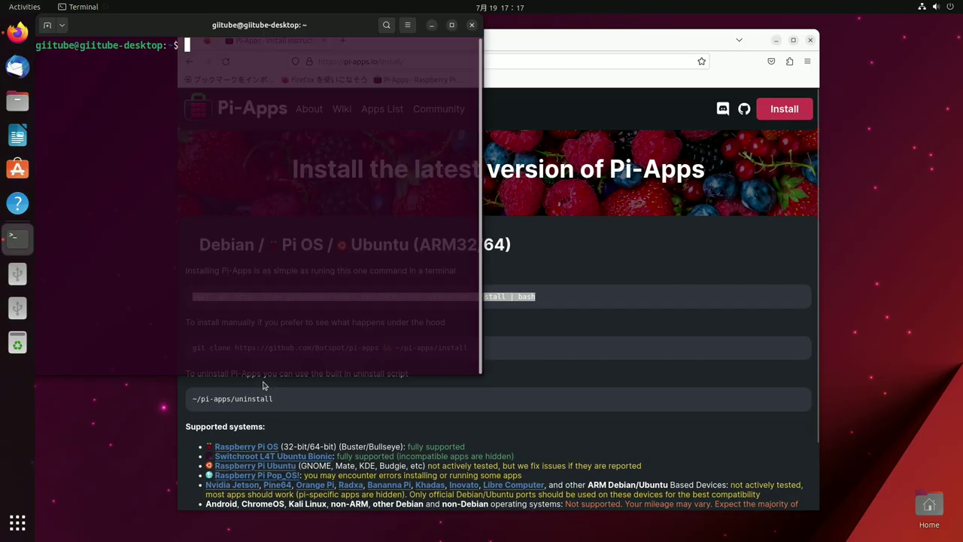
right_click(209, 45)
left_click(230, 80)
key("Return")
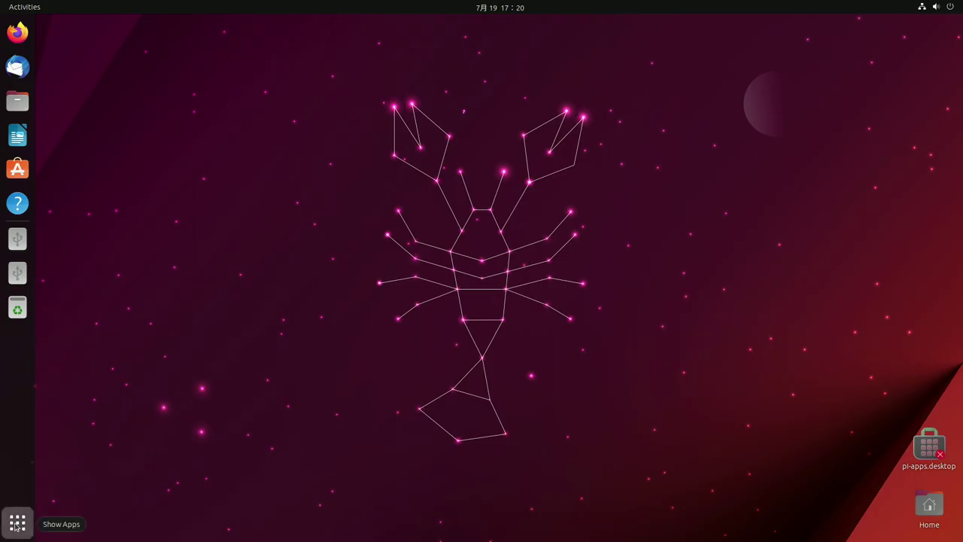
Step: Launch Pi-Apps from the installed applications and install Deskreen from its Internet category
left_click(16, 522)
scroll(602, 350, "down", 1)
left_click(646, 282)
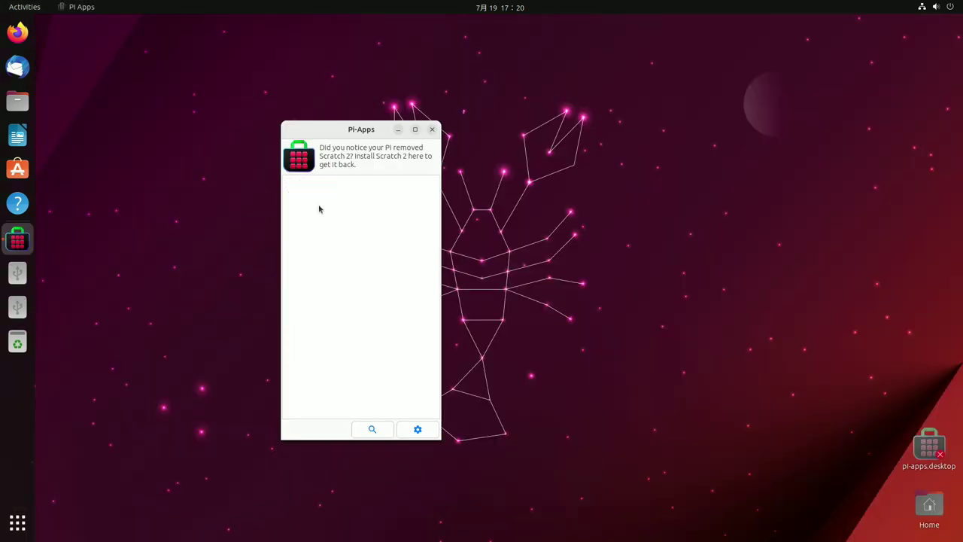
left_click(328, 260)
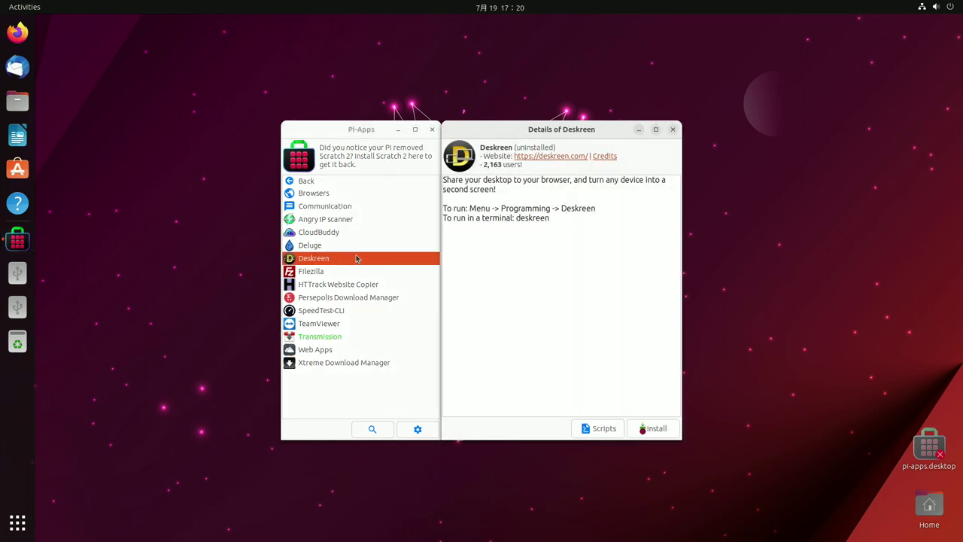
left_click(651, 428)
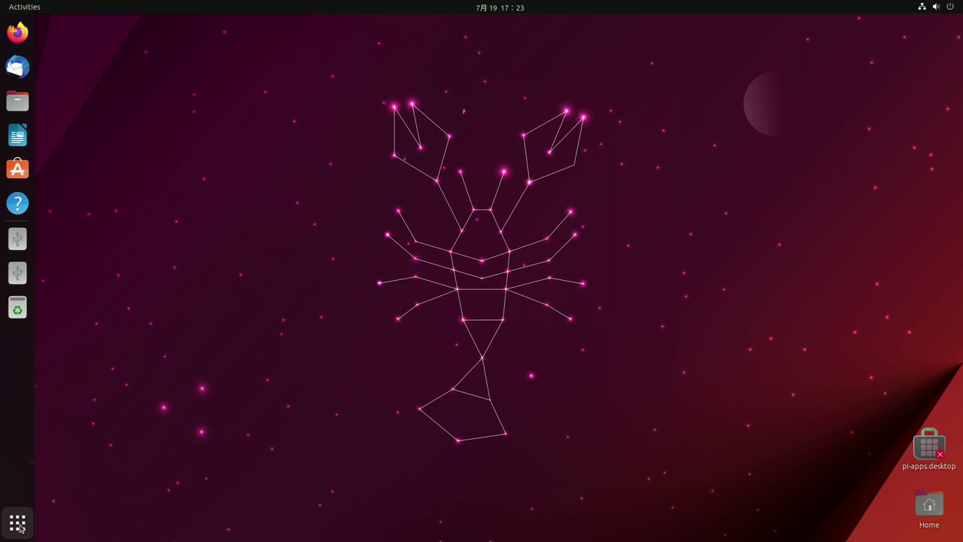
Step: Launch Deskreen on Ubuntu and dismiss its donation notice
left_click(29, 531)
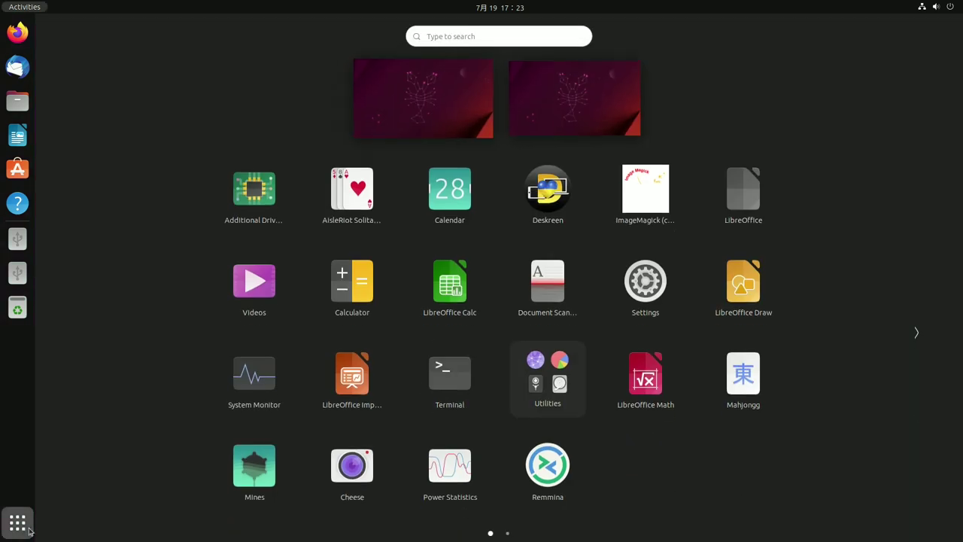
left_click(547, 188)
left_click(490, 407)
Step: Allow the iOS mobile device's connection and share the Entire Screen with it
left_click(577, 347)
left_click(452, 327)
left_click(431, 310)
Step: Start connecting a new device, allow the Mac computer's connection, and share the Entire Screen with it
left_click(531, 415)
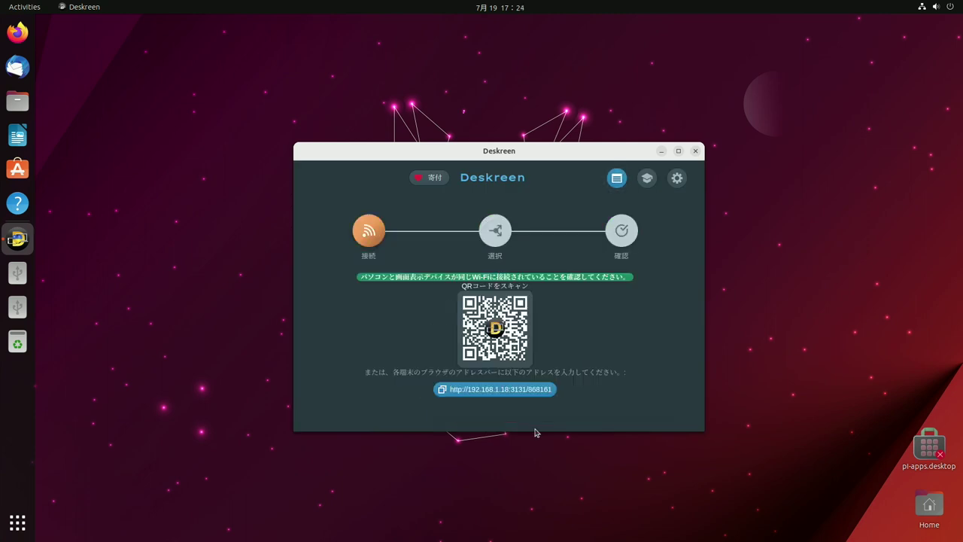
left_click(576, 346)
left_click(470, 366)
left_click(421, 259)
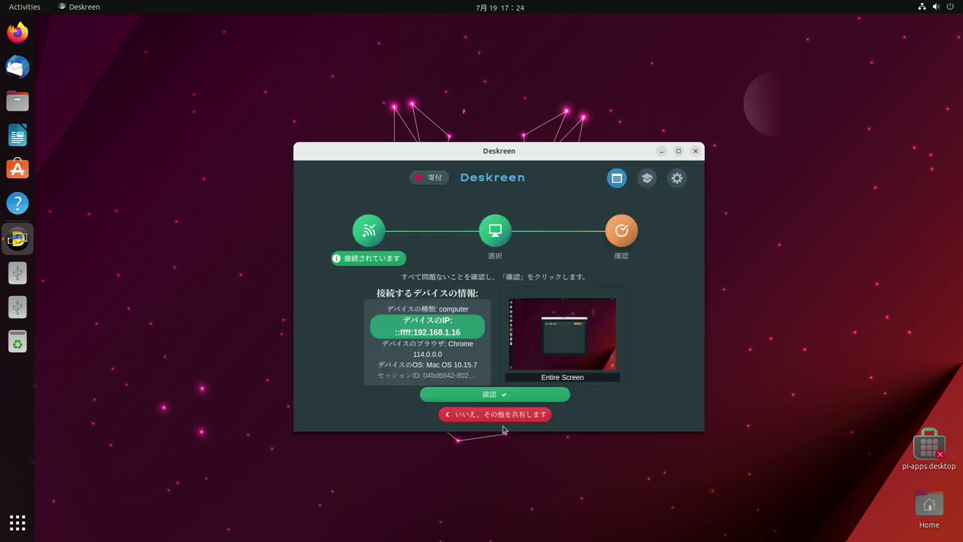
left_click(495, 395)
Step: Review the list of devices connected to the Ubuntu computer and the screens shared with them
left_click(616, 180)
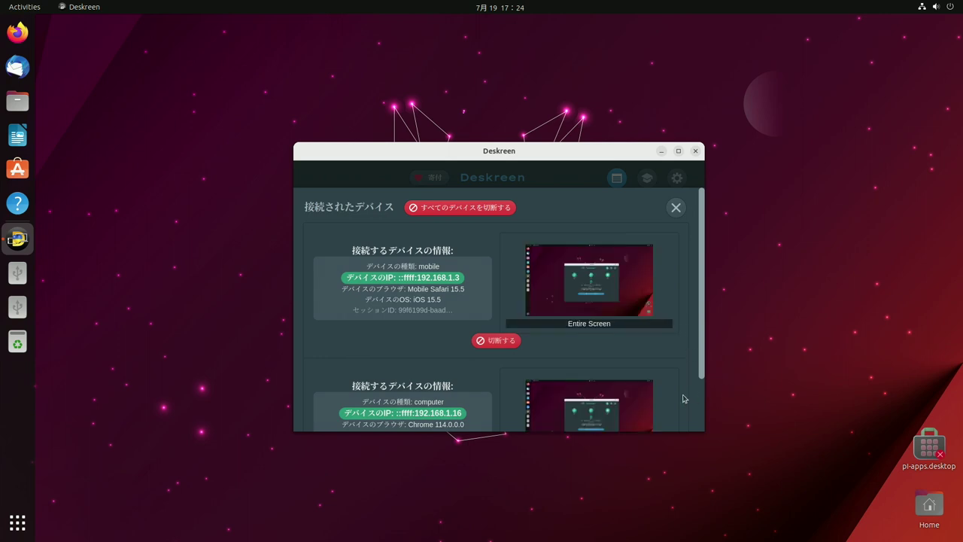
scroll(684, 399, "down", 1)
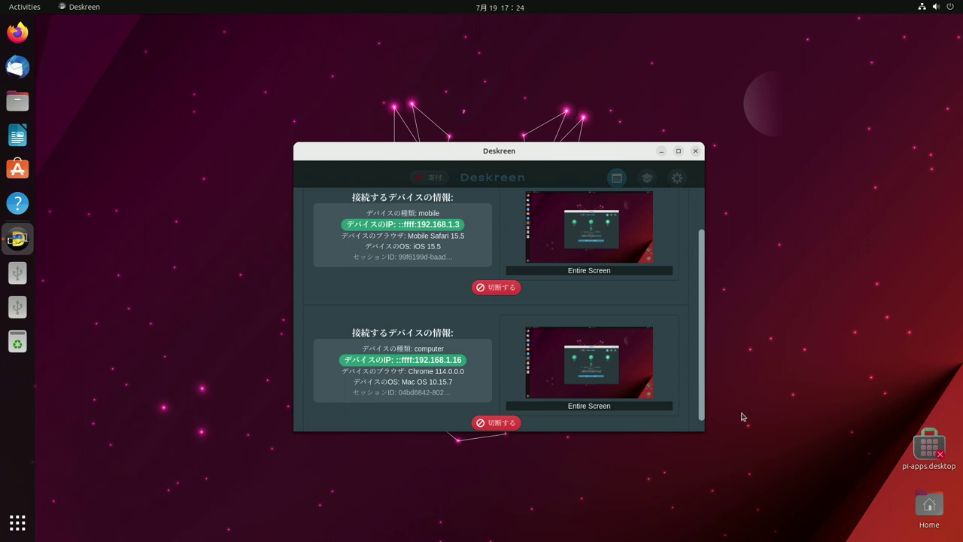